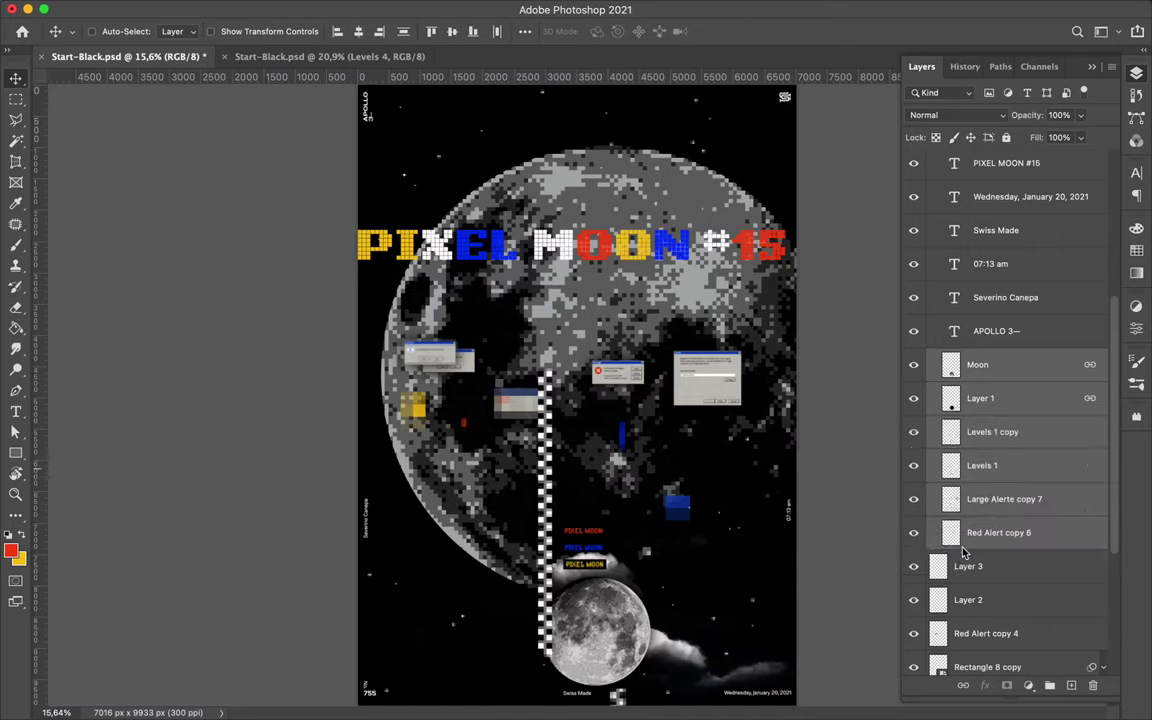
Step: Take the layers out of the Layout group and move the large pixel moon to the poster bottom
{"action": "left_click_drag", "start_coordinate": [990, 483], "coordinate": [950, 550]}
{"action": "left_click", "coordinate": [932, 160]}
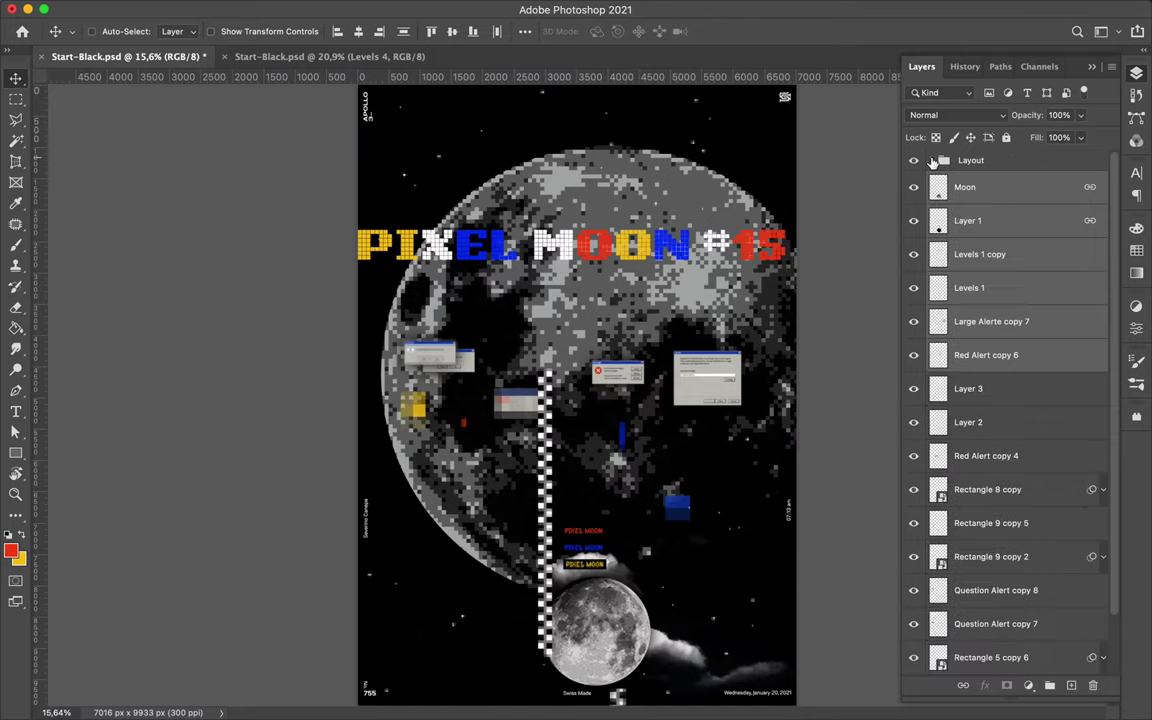
{"action": "left_click", "coordinate": [433, 363]}
{"action": "left_click_drag", "start_coordinate": [565, 372], "coordinate": [507, 684]}
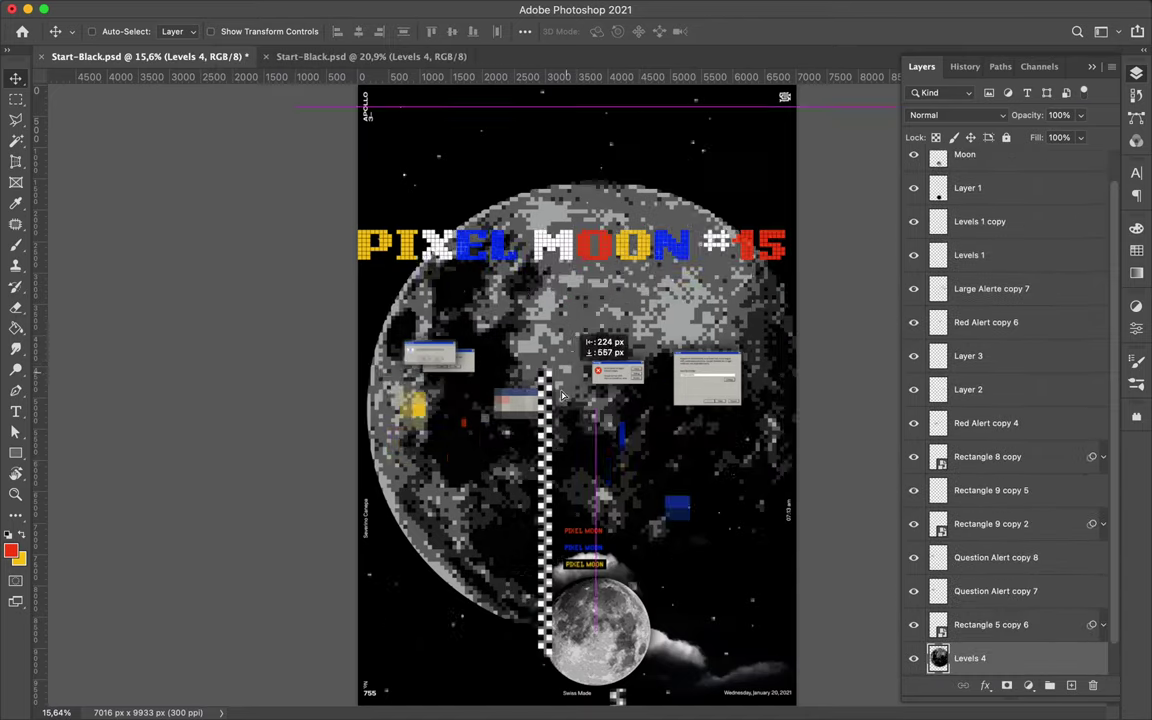
Step: Place a copy of the pixel moon at the top and add a second checkered column
{"action": "left_click", "coordinate": [525, 31]}
{"action": "left_click_drag", "start_coordinate": [473, 610], "coordinate": [655, 172]}
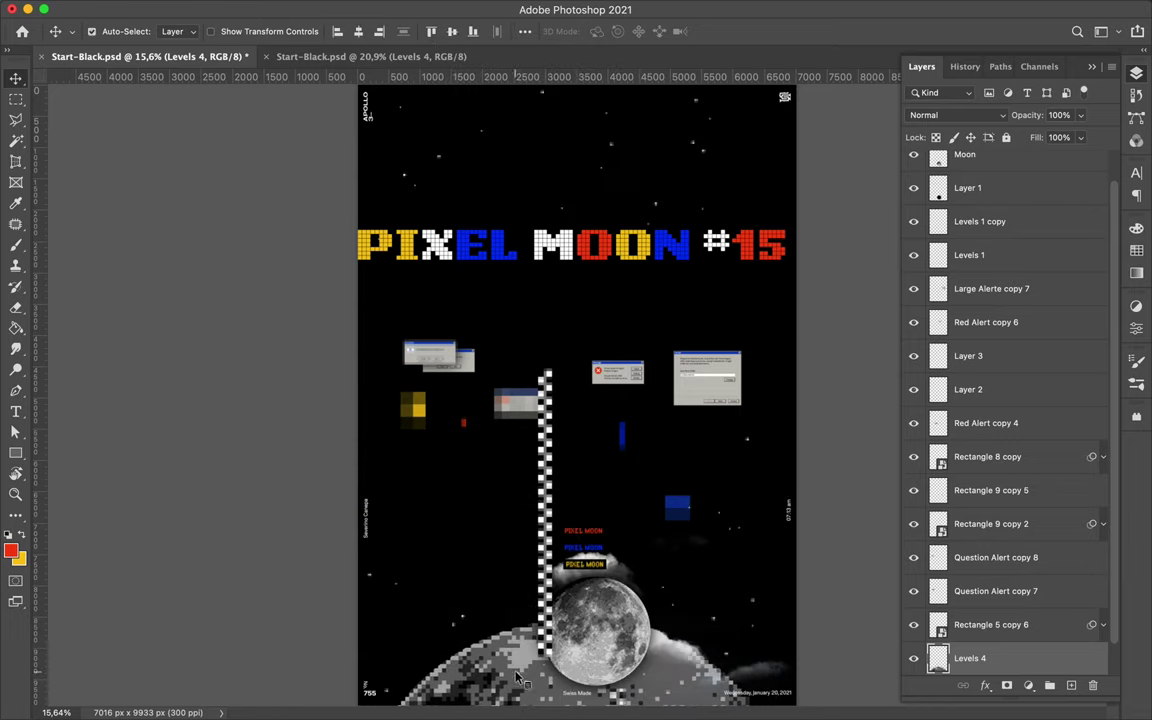
{"action": "mouse_move", "coordinate": [532, 527]}
{"action": "left_mouse_down"}
{"action": "mouse_move", "coordinate": [478, 688]}
{"action": "mouse_move", "coordinate": [668, 575]}
{"action": "left_mouse_up"}
{"action": "mouse_move", "coordinate": [995, 389]}
{"action": "left_mouse_down"}
{"action": "mouse_move", "coordinate": [985, 657]}
{"action": "mouse_move", "coordinate": [1010, 550]}
{"action": "left_mouse_up"}
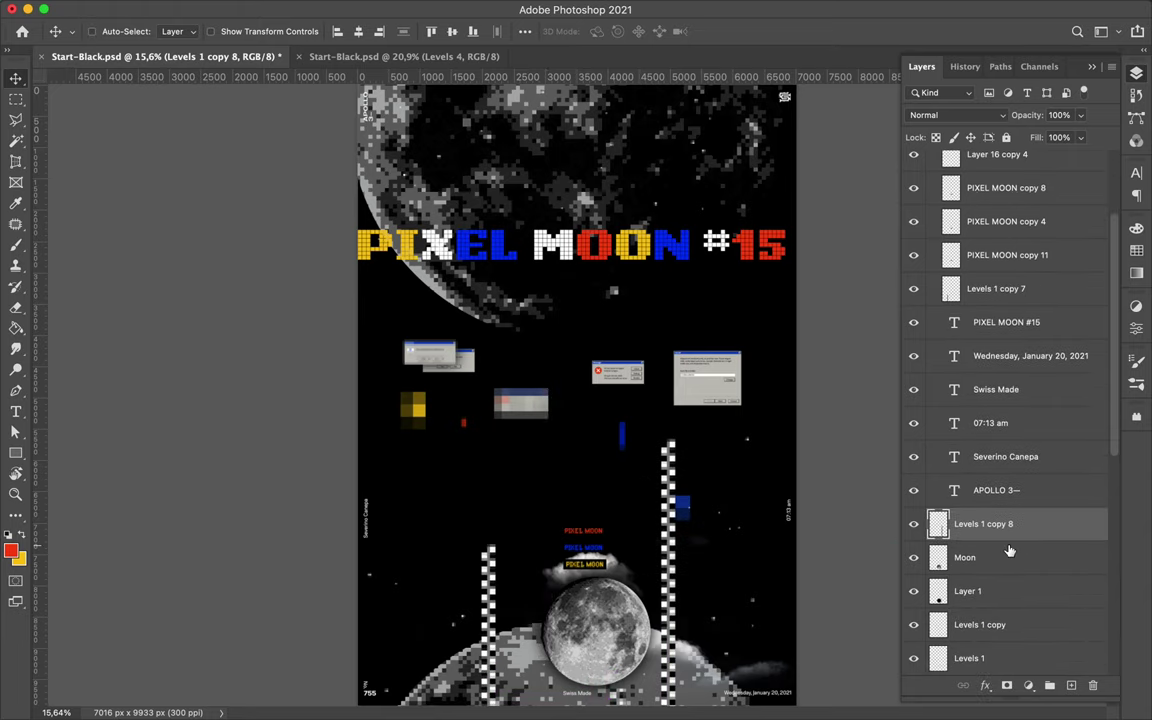
Step: Restack Layer 16 copy 4 through Levels 1 copy 7 below APOLLO 3, and Levels 1 copy 8 above Rectangle 5 copy 6
{"action": "left_click", "coordinate": [985, 300]}
{"action": "scroll", "coordinate": [985, 307], "scroll_direction": "up", "scroll_amount": 2}
{"action": "left_click", "coordinate": [997, 219], "text": "shift"}
{"action": "left_click_drag", "start_coordinate": [997, 219], "coordinate": [990, 572]}
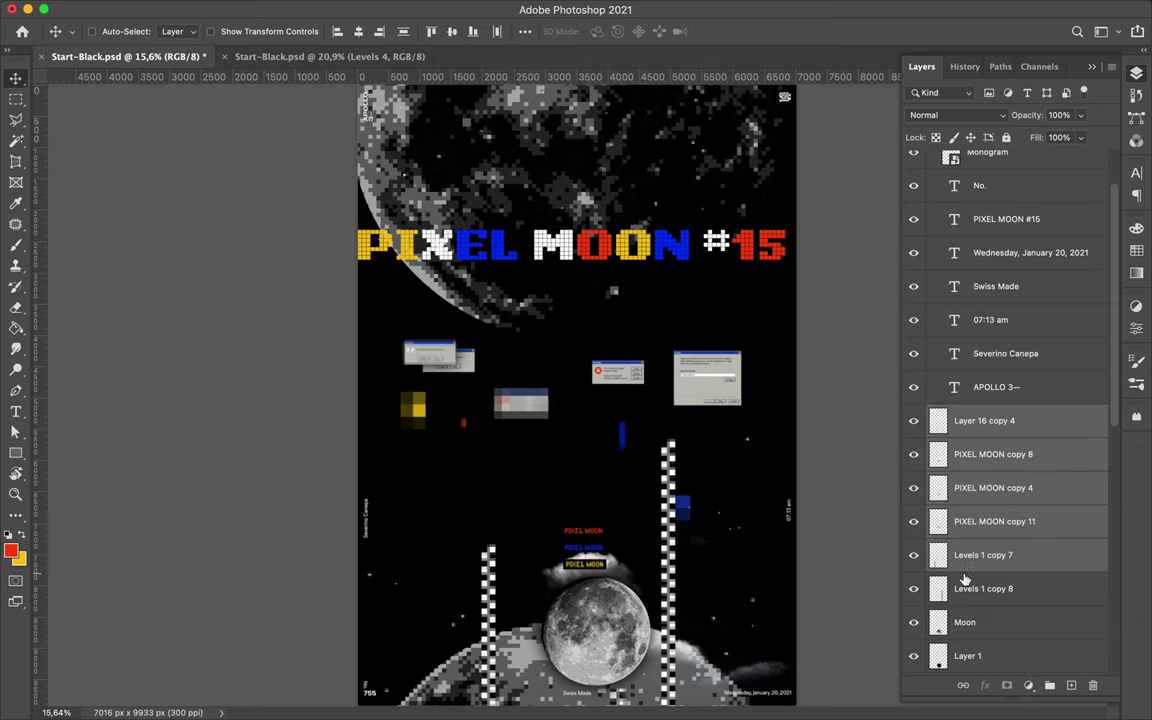
{"action": "scroll", "coordinate": [975, 500], "scroll_direction": "up", "scroll_amount": 3}
{"action": "left_click", "coordinate": [935, 161]}
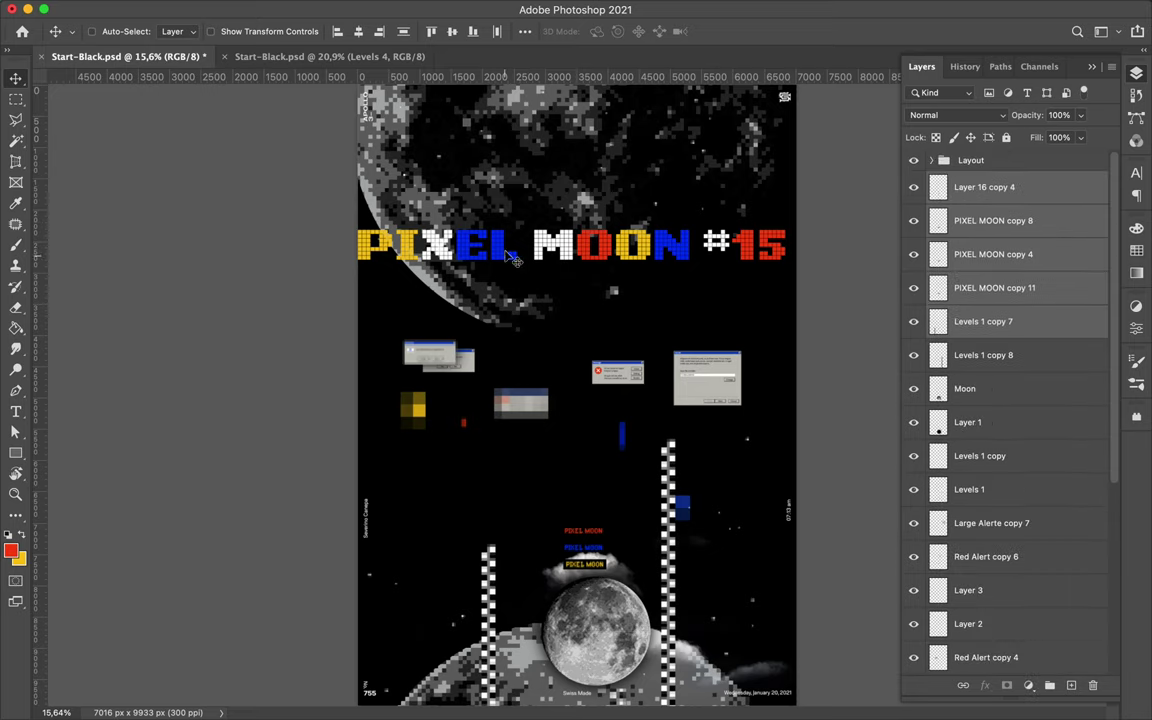
{"action": "left_click_drag", "start_coordinate": [985, 355], "coordinate": [985, 640]}
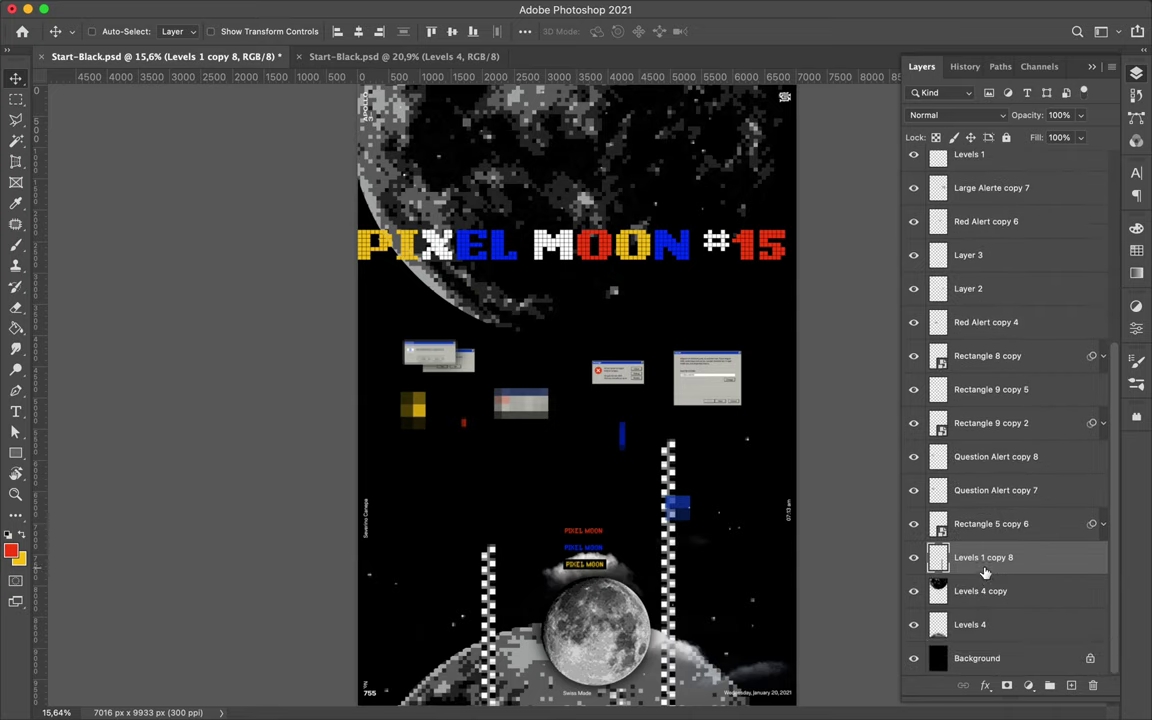
Step: Lower the photographic moon, restack Moon and Layer 1 below Question Alert copy 7, and move a cloud beside it
{"action": "left_click_drag", "start_coordinate": [652, 608], "coordinate": [604, 612]}
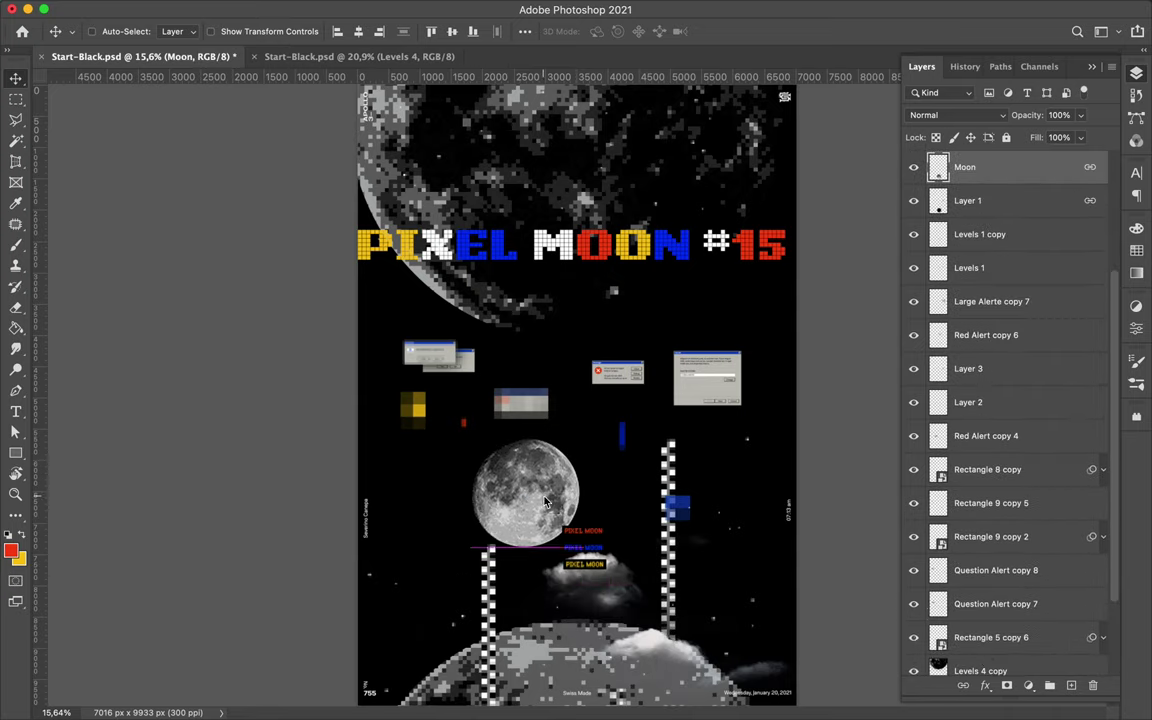
{"action": "left_click", "coordinate": [960, 200], "text": "shift"}
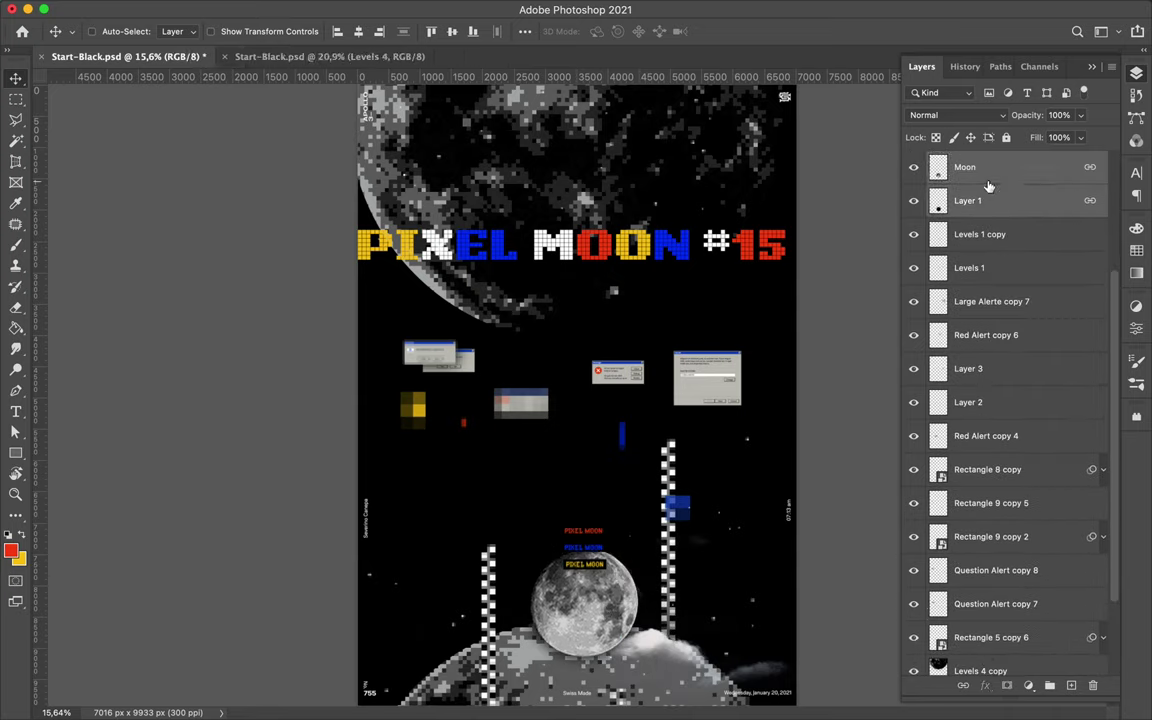
{"action": "left_click_drag", "start_coordinate": [960, 200], "coordinate": [960, 620]}
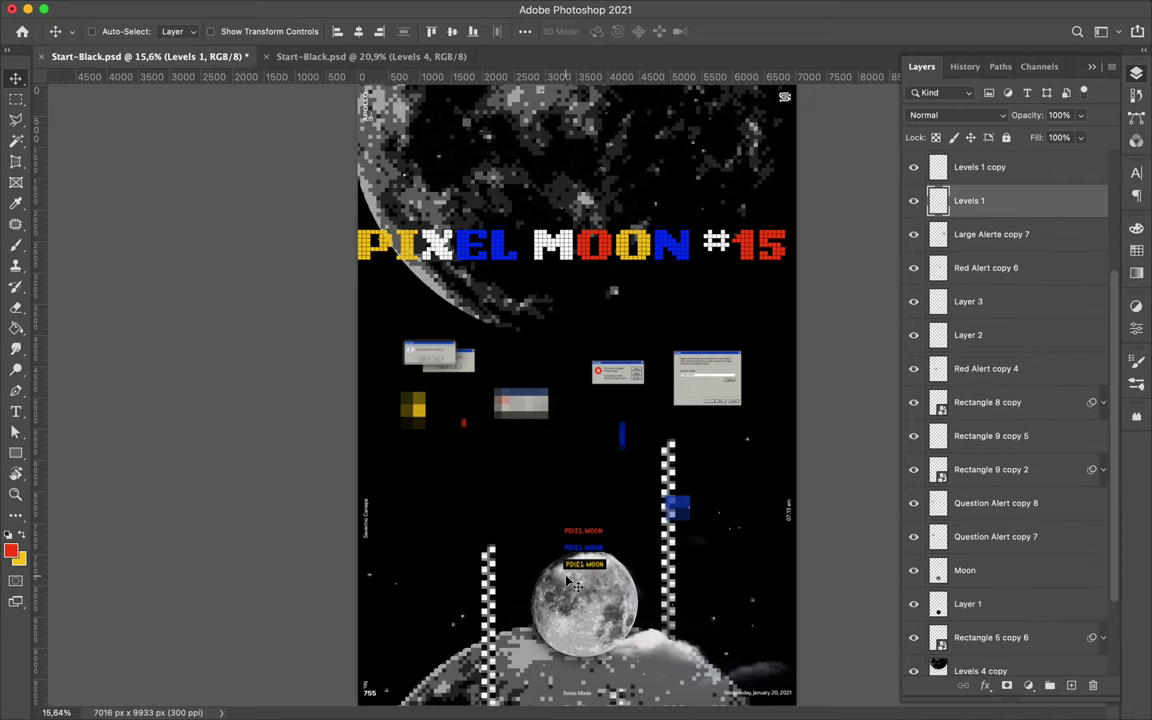
{"action": "left_click_drag", "start_coordinate": [543, 615], "coordinate": [650, 622]}
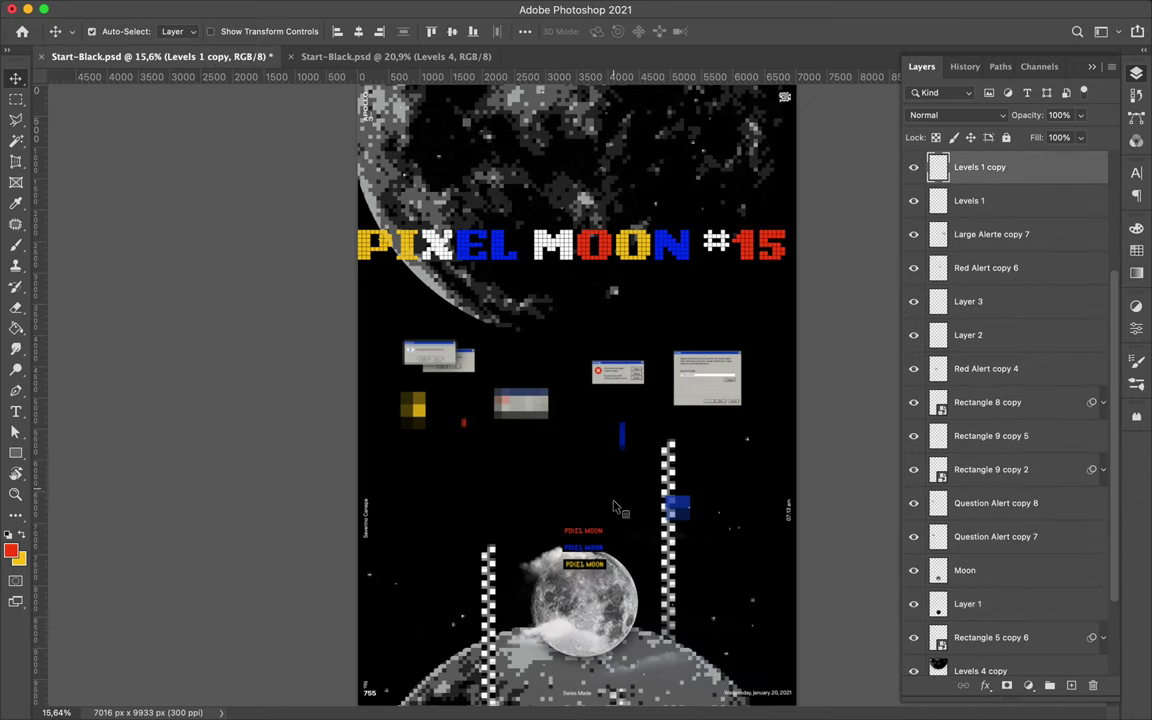
{"action": "left_click_drag", "start_coordinate": [617, 508], "coordinate": [529, 517]}
Step: Set alignment to Selection and group the two PIXEL MOON label layers into Group 1
{"action": "left_click", "coordinate": [525, 31]}
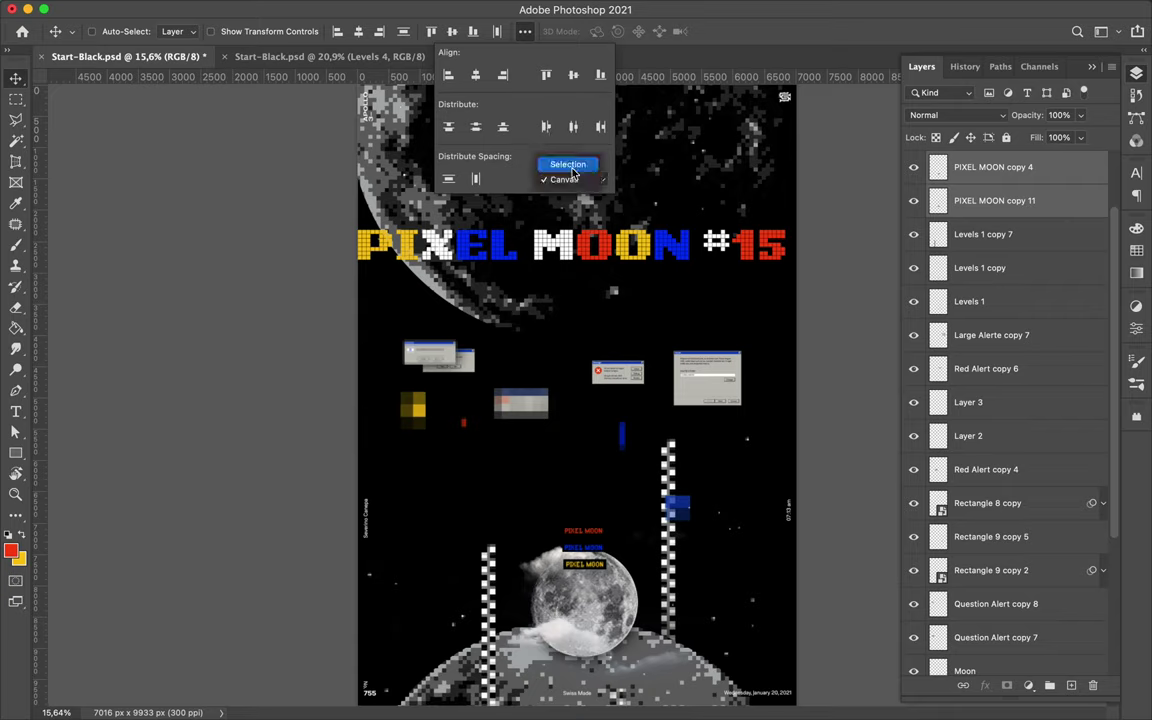
{"action": "left_click", "coordinate": [572, 168]}
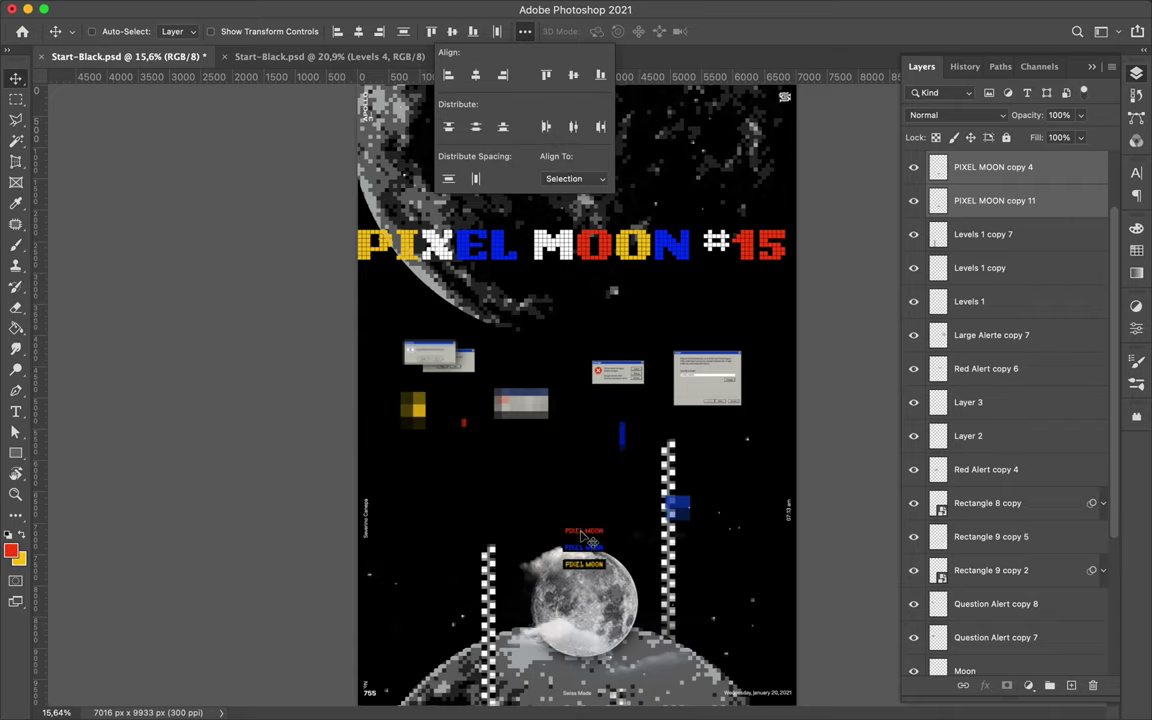
{"action": "key", "text": "ctrl+g"}
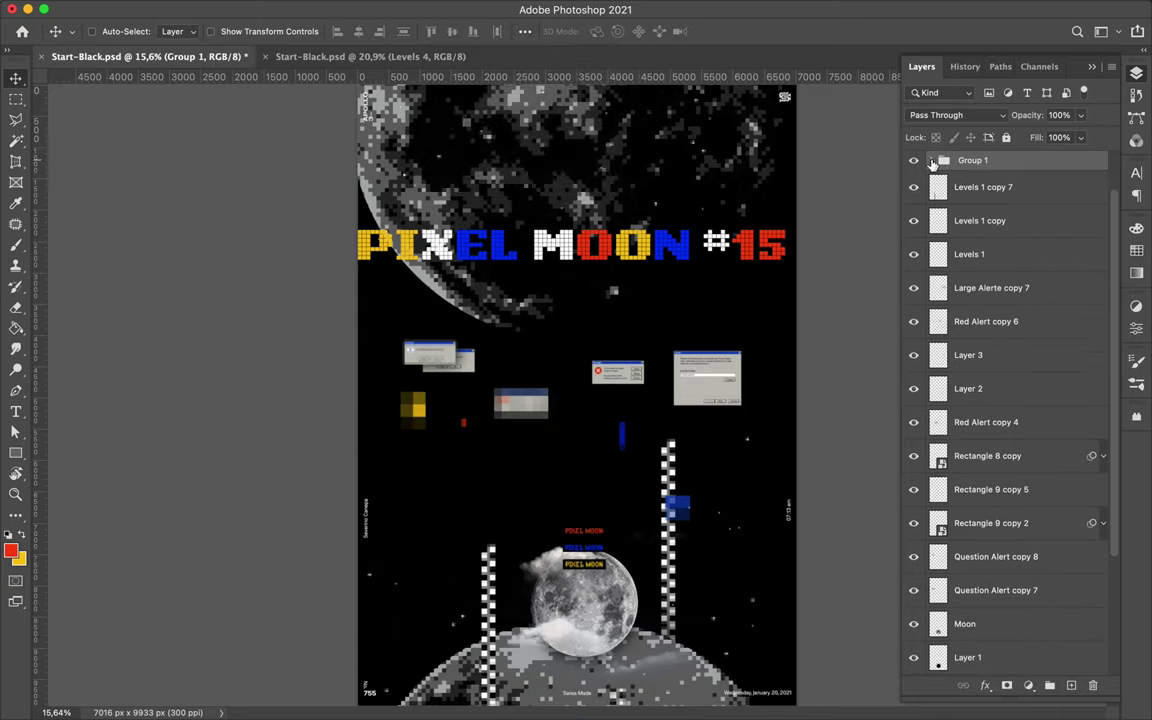
{"action": "left_click", "coordinate": [931, 161]}
Step: Repeat the label copies across the lower row and nudge the PIXEL MOON #15 title slightly right
{"action": "mouse_move", "coordinate": [588, 533]}
{"action": "left_mouse_down"}
{"action": "mouse_move", "coordinate": [412, 533]}
{"action": "mouse_move", "coordinate": [466, 548]}
{"action": "left_mouse_up"}
{"action": "left_click_drag", "start_coordinate": [596, 548], "coordinate": [753, 553]}
{"action": "left_click", "coordinate": [522, 417]}
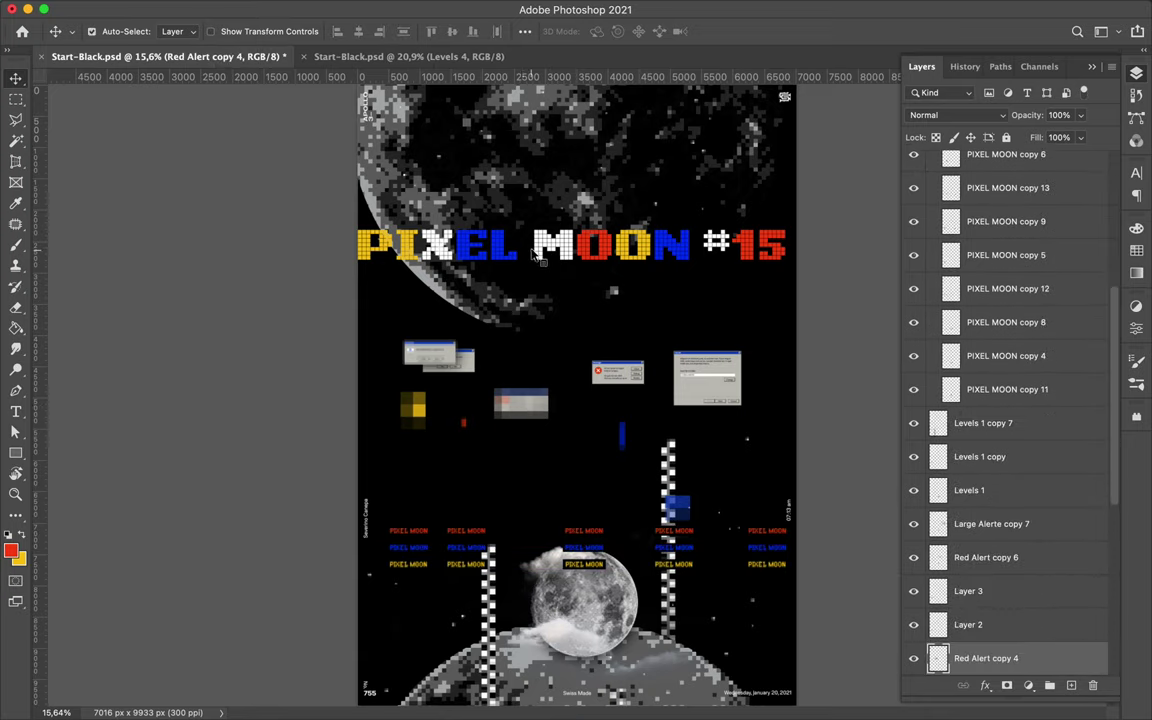
{"action": "left_click_drag", "start_coordinate": [535, 256], "coordinate": [545, 278]}
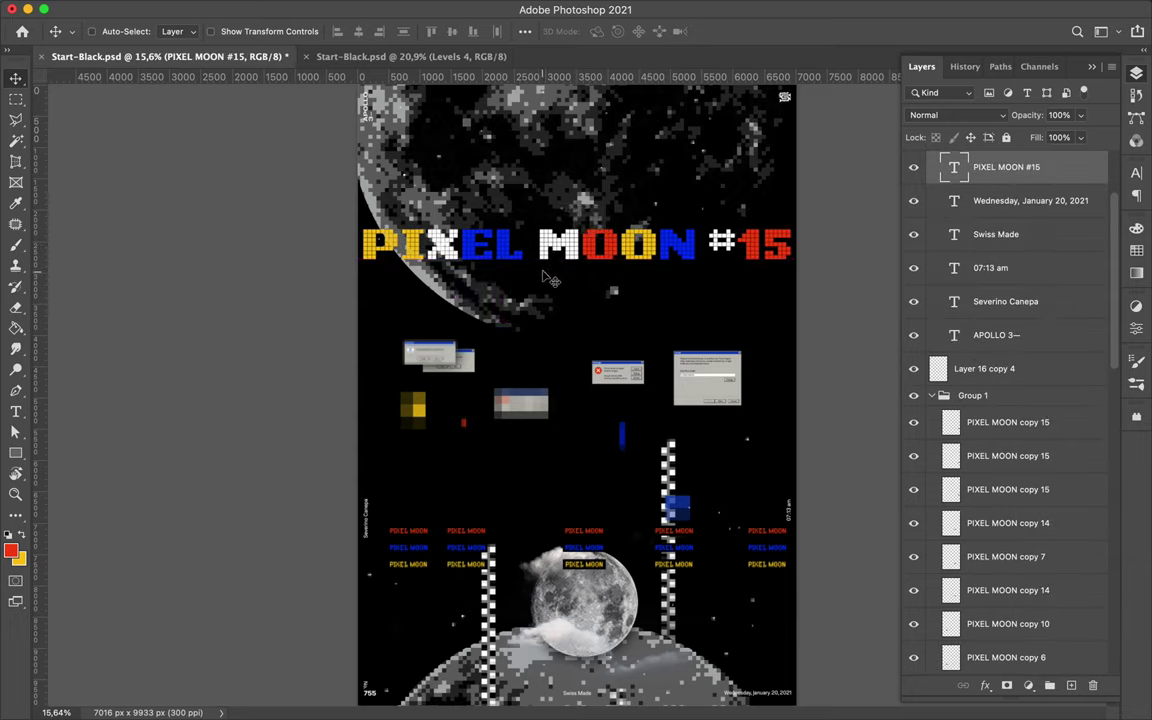
{"action": "left_click", "coordinate": [423, 411]}
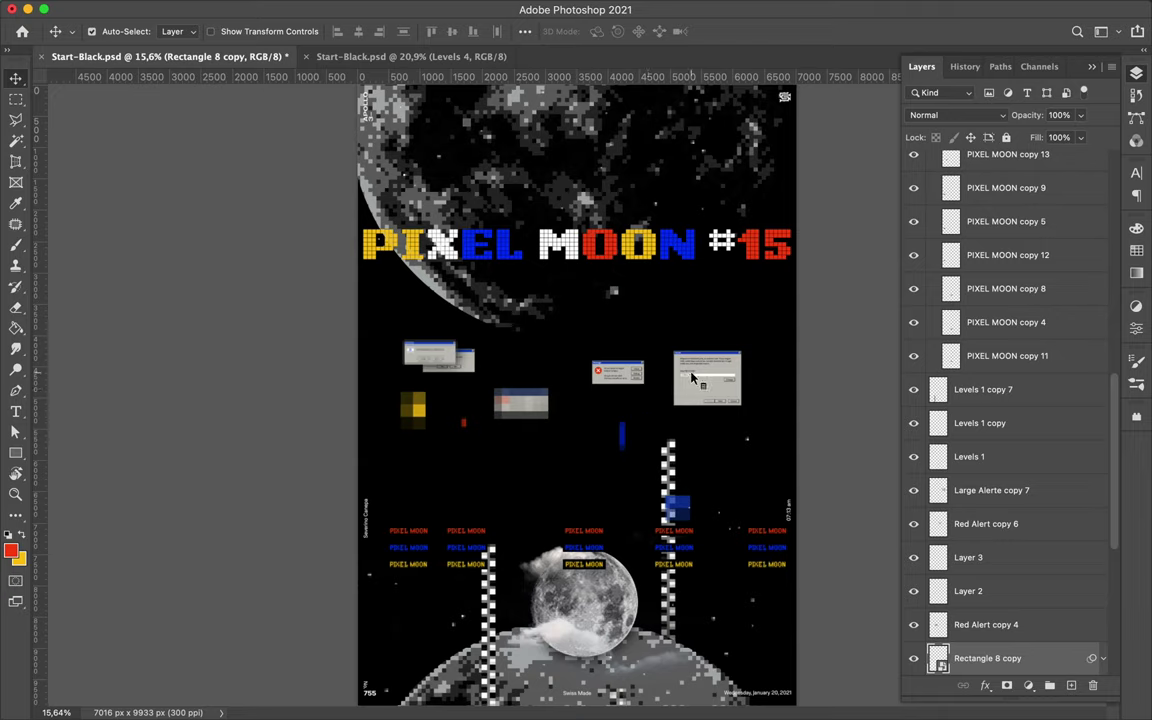
Step: Cascade two offset copies of the large alert window and restack Red Alert copy 6 among them
{"action": "left_click_drag", "start_coordinate": [691, 376], "coordinate": [704, 378]}
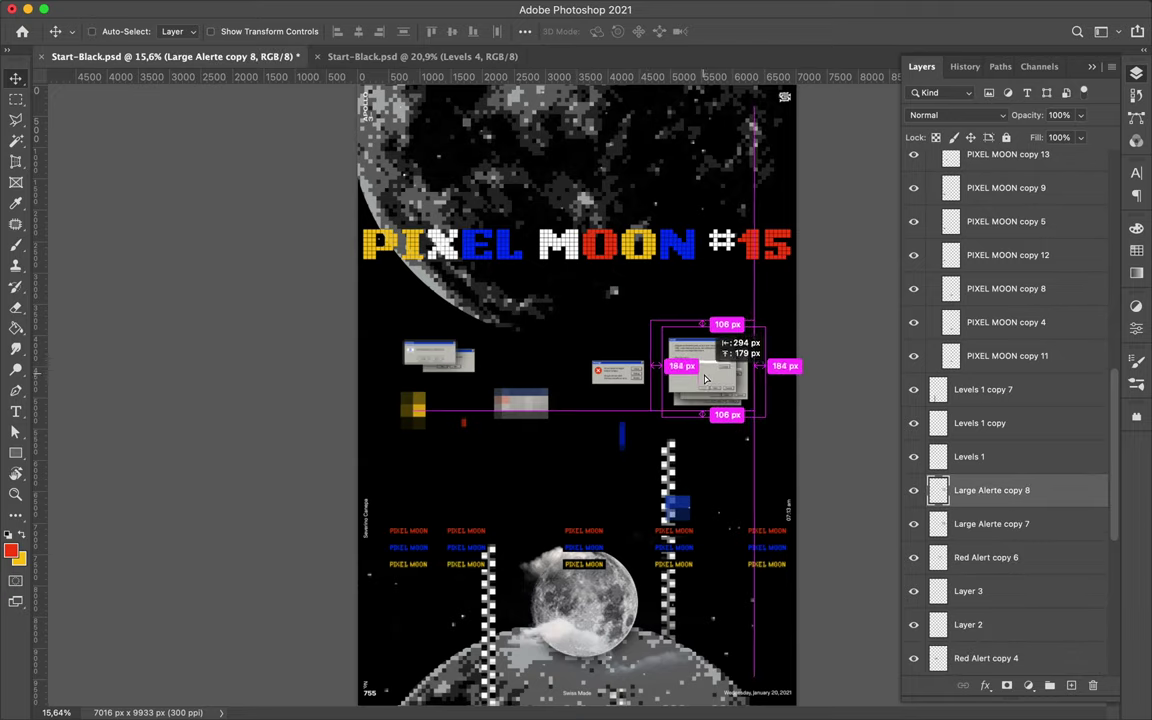
{"action": "left_click_drag", "start_coordinate": [704, 378], "coordinate": [689, 363]}
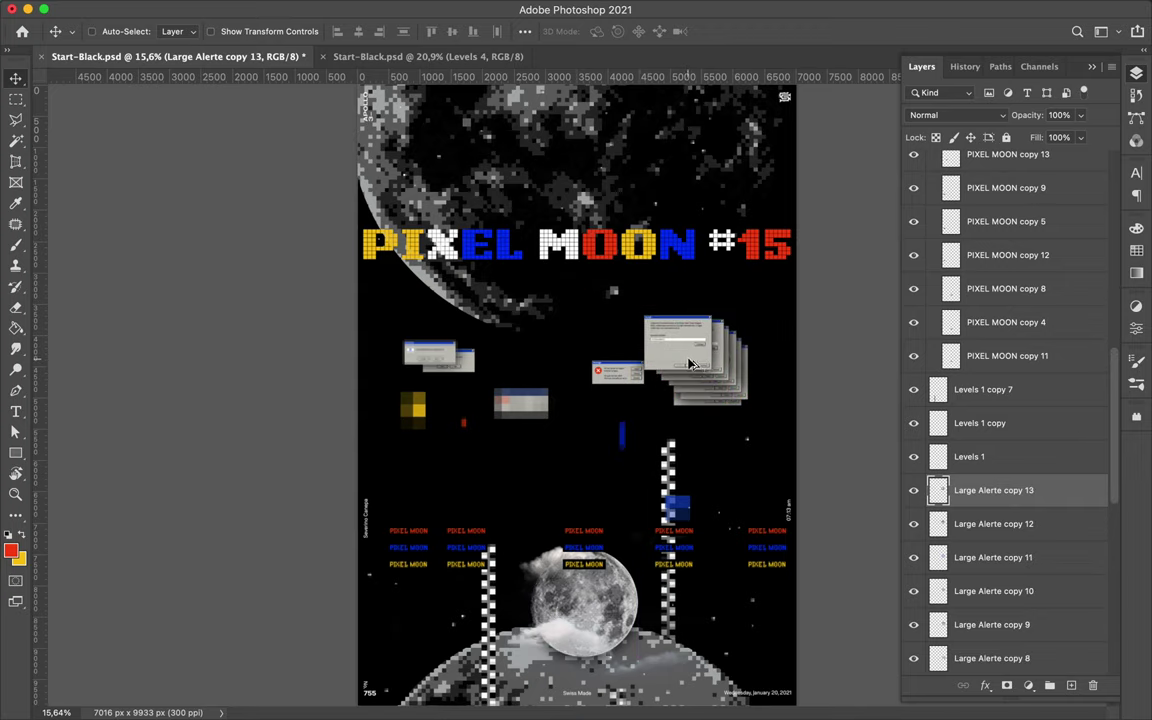
{"action": "scroll", "coordinate": [1000, 520], "scroll_direction": "down", "scroll_amount": 1}
{"action": "left_click", "coordinate": [985, 658]}
{"action": "left_click_drag", "start_coordinate": [985, 658], "coordinate": [977, 210]}
{"action": "mouse_move", "coordinate": [997, 256]}
{"action": "left_mouse_down"}
{"action": "mouse_move", "coordinate": [985, 386]}
{"action": "mouse_move", "coordinate": [1022, 576]}
{"action": "left_mouse_up"}
Step: Add two offset red alert window copies into the cascading cluster
{"action": "left_click_drag", "start_coordinate": [752, 368], "coordinate": [675, 353]}
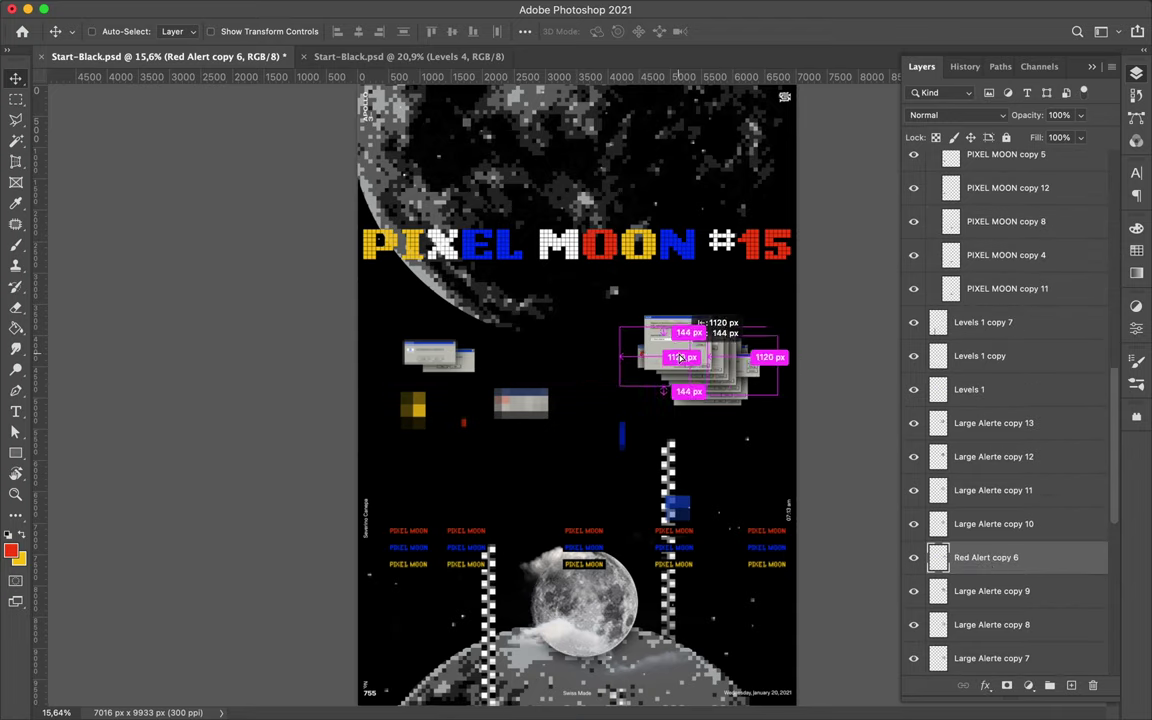
{"action": "mouse_move", "coordinate": [648, 366]}
{"action": "left_mouse_down"}
{"action": "mouse_move", "coordinate": [725, 338]}
{"action": "mouse_move", "coordinate": [672, 340]}
{"action": "mouse_move", "coordinate": [651, 309]}
{"action": "left_mouse_up"}
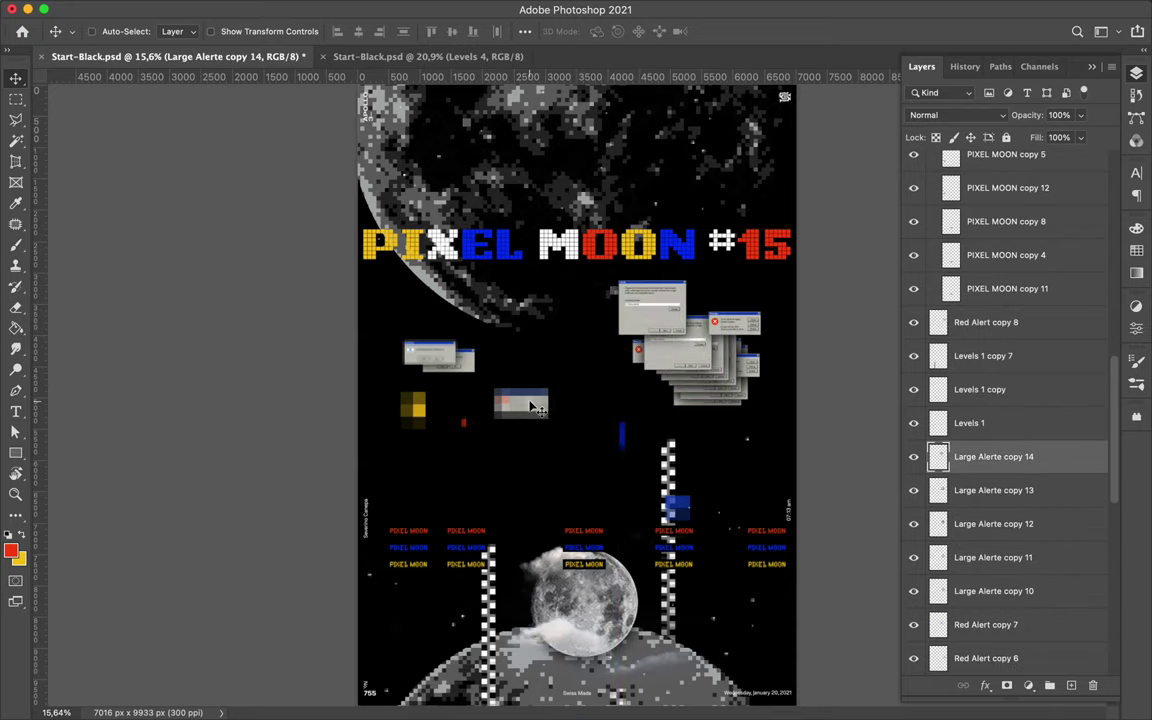
{"action": "scroll", "coordinate": [560, 390], "scroll_direction": "down", "scroll_amount": 2}
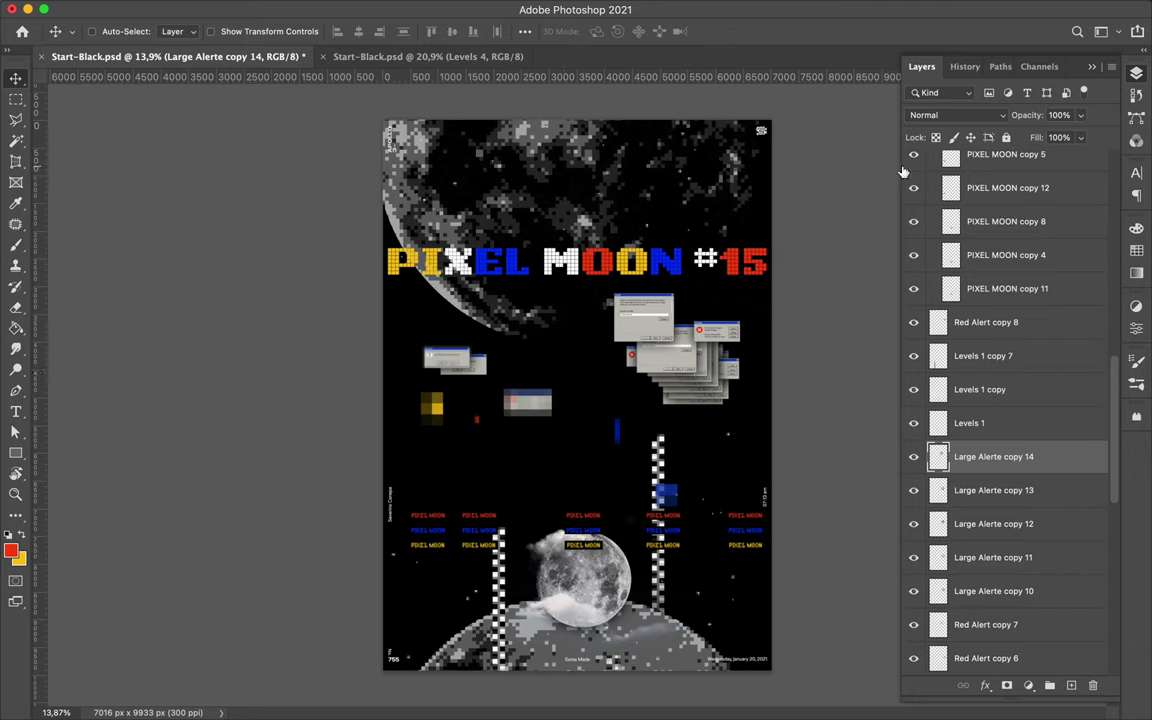
Step: Copy the FROM THE MOON TO THE MOON, tagline and Layer 16 copy layers from #10 into #15, placing the line above the title
{"action": "left_click", "coordinate": [474, 57]}
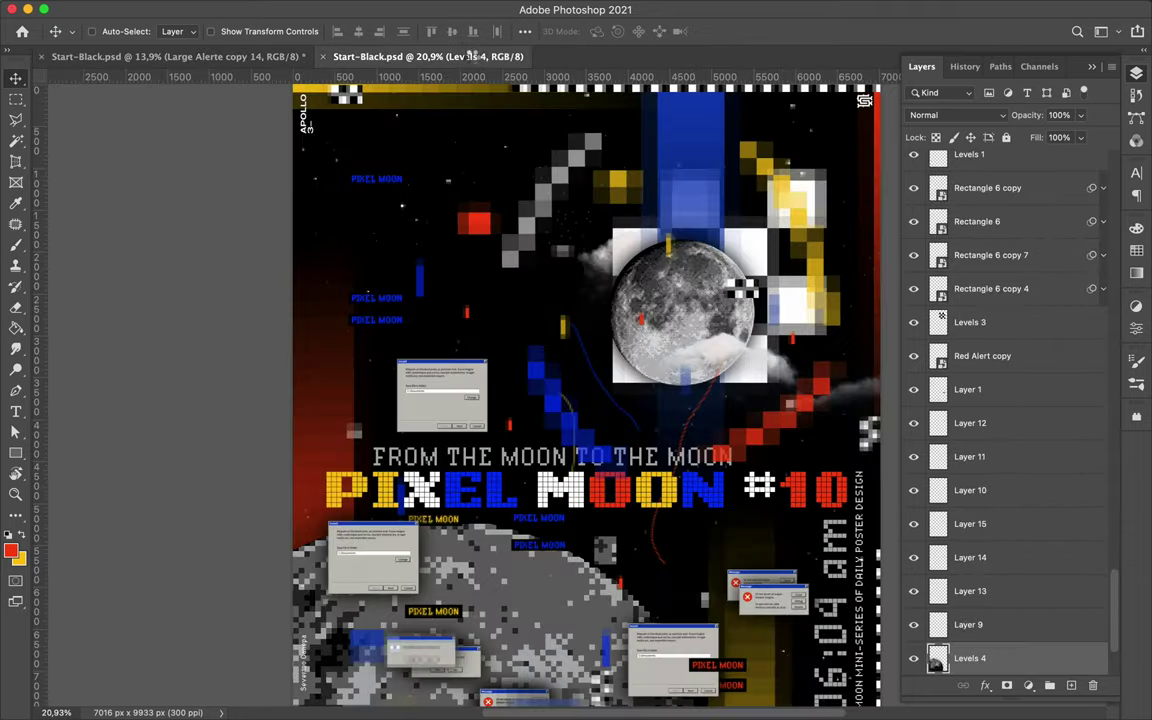
{"action": "left_click", "coordinate": [500, 440], "text": "ctrl"}
{"action": "left_click", "coordinate": [860, 580], "text": "ctrl+shift"}
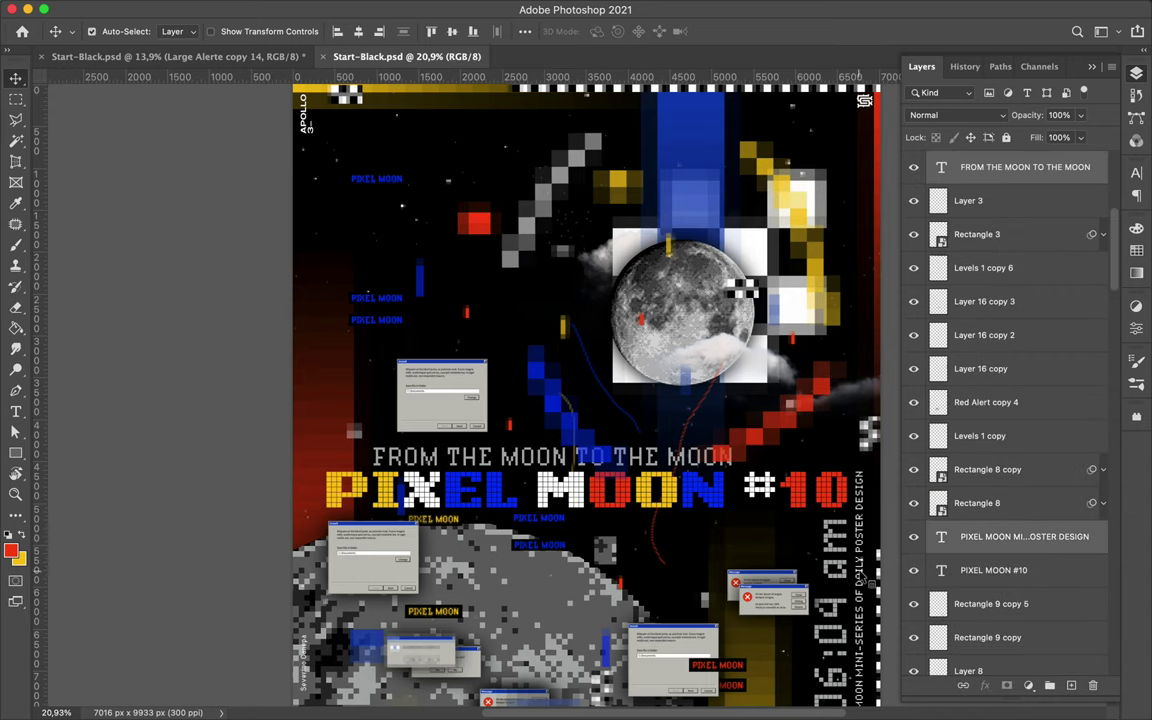
{"action": "left_click", "coordinate": [866, 445], "text": "ctrl+shift"}
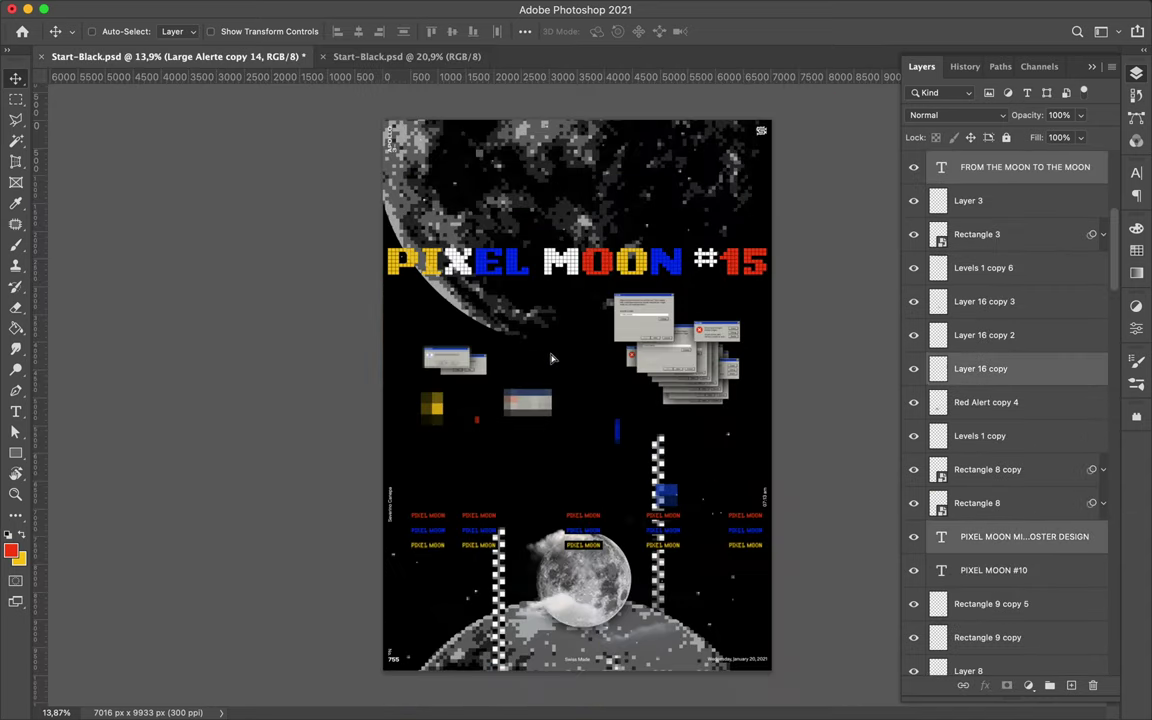
{"action": "left_click_drag", "start_coordinate": [760, 426], "coordinate": [596, 375]}
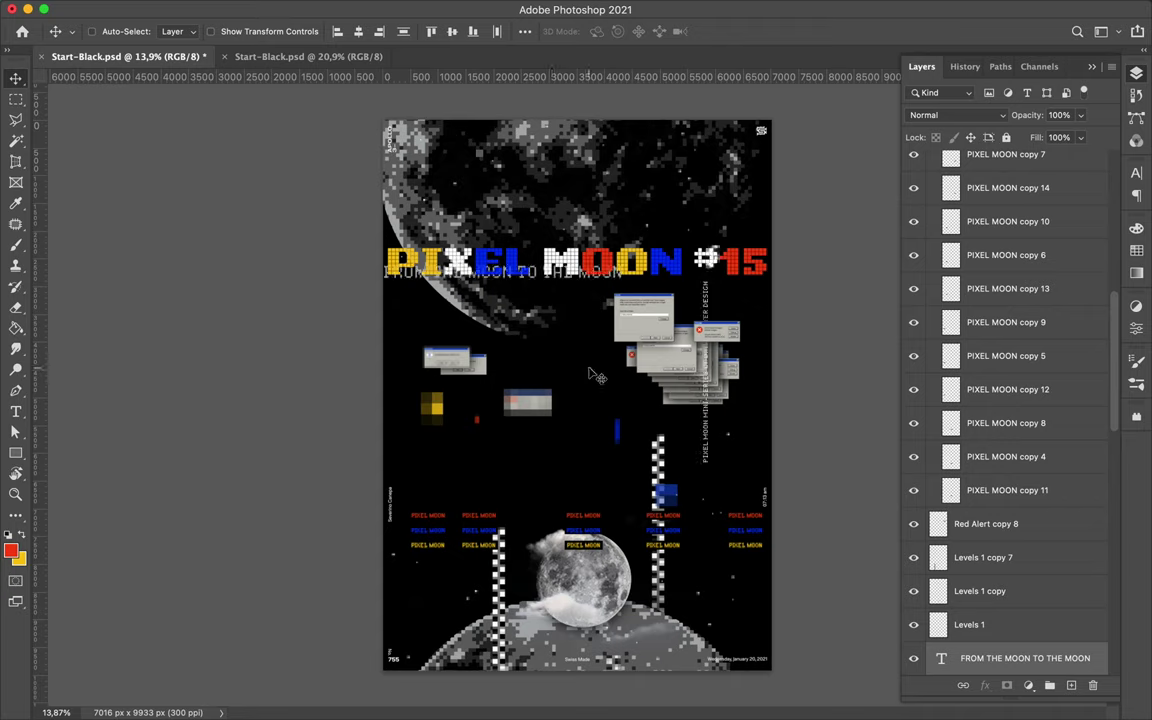
{"action": "left_click_drag", "start_coordinate": [536, 287], "coordinate": [612, 230]}
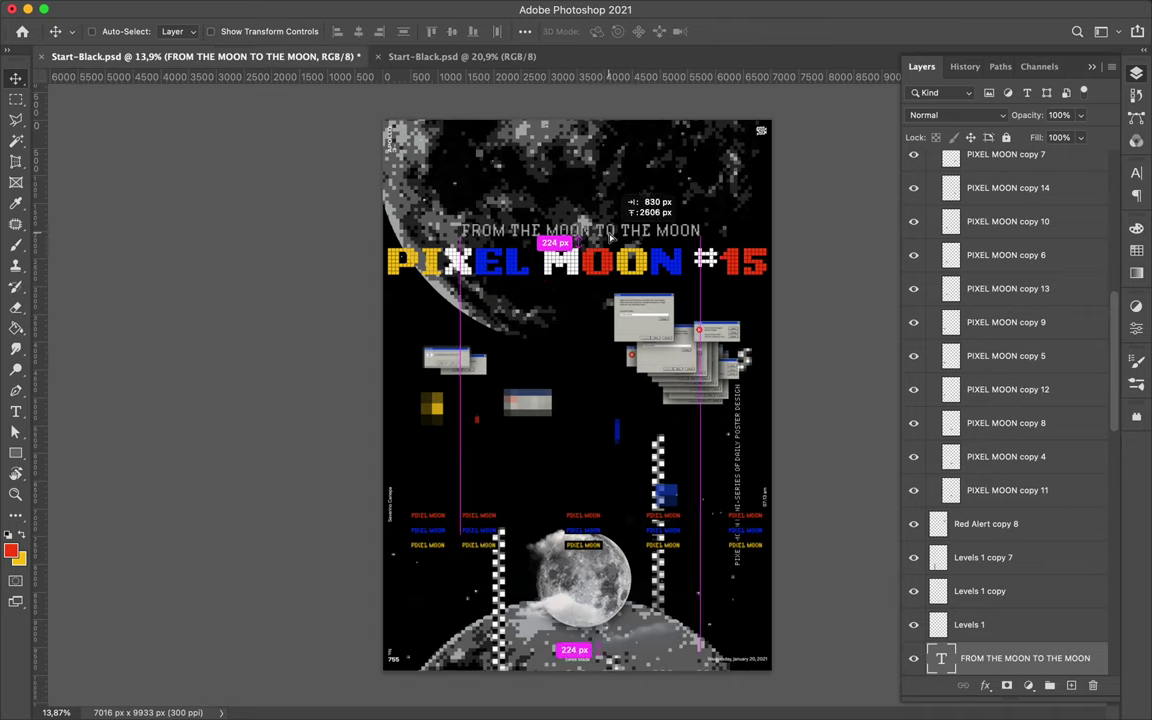
Step: Rotate the mini-series tagline horizontal and set it under the title
{"action": "key", "text": "ctrl+t"}
{"action": "mouse_move", "coordinate": [730, 370]}
{"action": "left_mouse_down"}
{"action": "mouse_move", "coordinate": [847, 479]}
{"action": "mouse_move", "coordinate": [845, 455]}
{"action": "left_mouse_up"}
{"action": "key", "text": "Return"}
{"action": "left_click_drag", "start_coordinate": [710, 470], "coordinate": [575, 242]}
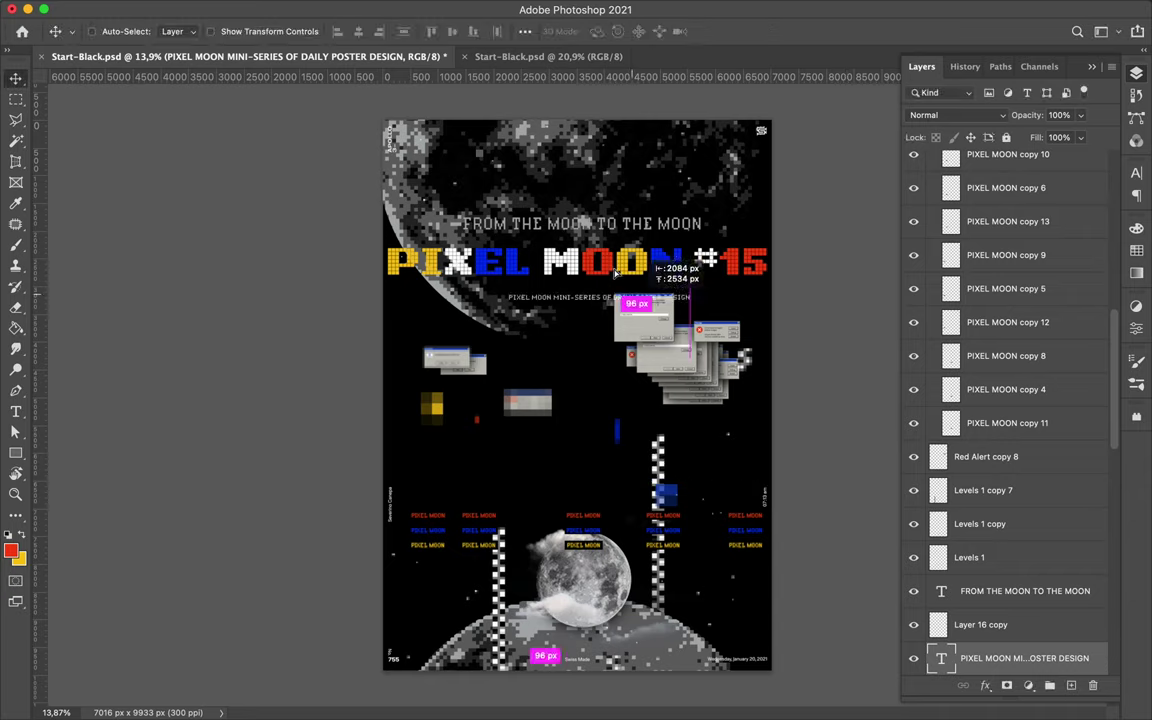
{"action": "left_click", "coordinate": [550, 211]}
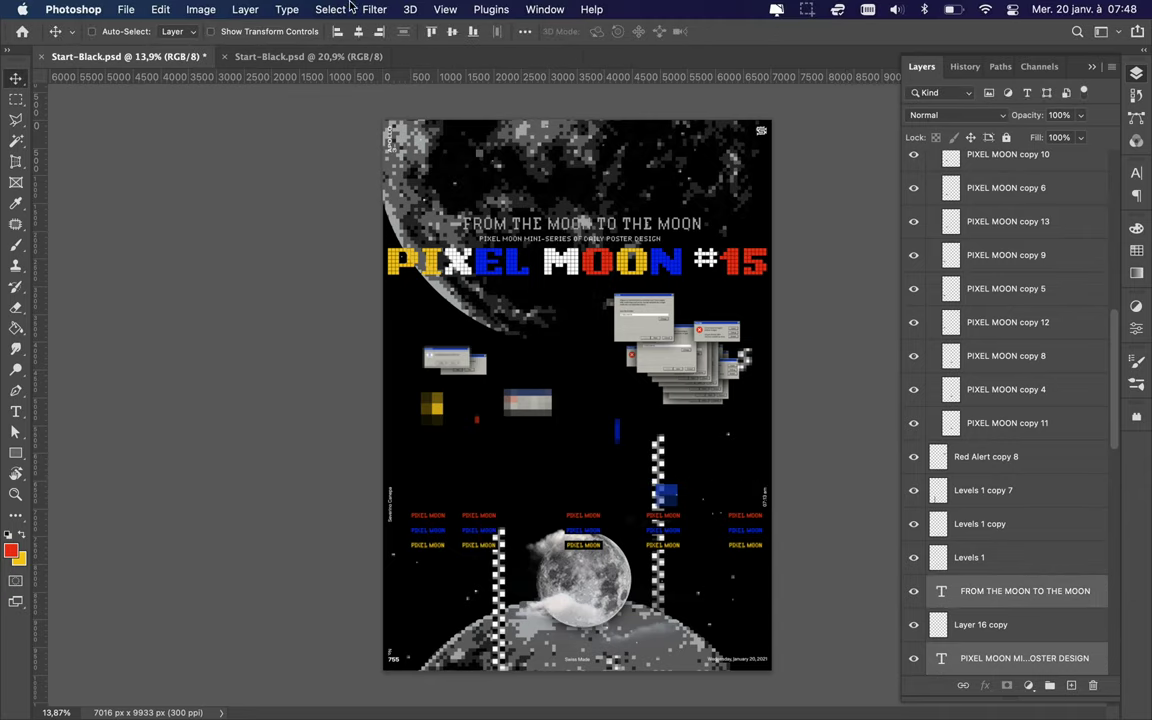
Step: Centre the FROM THE MOON line and tagline horizontally on the canvas, then nudge the moon slightly left
{"action": "left_click", "coordinate": [524, 32]}
{"action": "left_click", "coordinate": [564, 194]}
{"action": "left_click", "coordinate": [476, 78]}
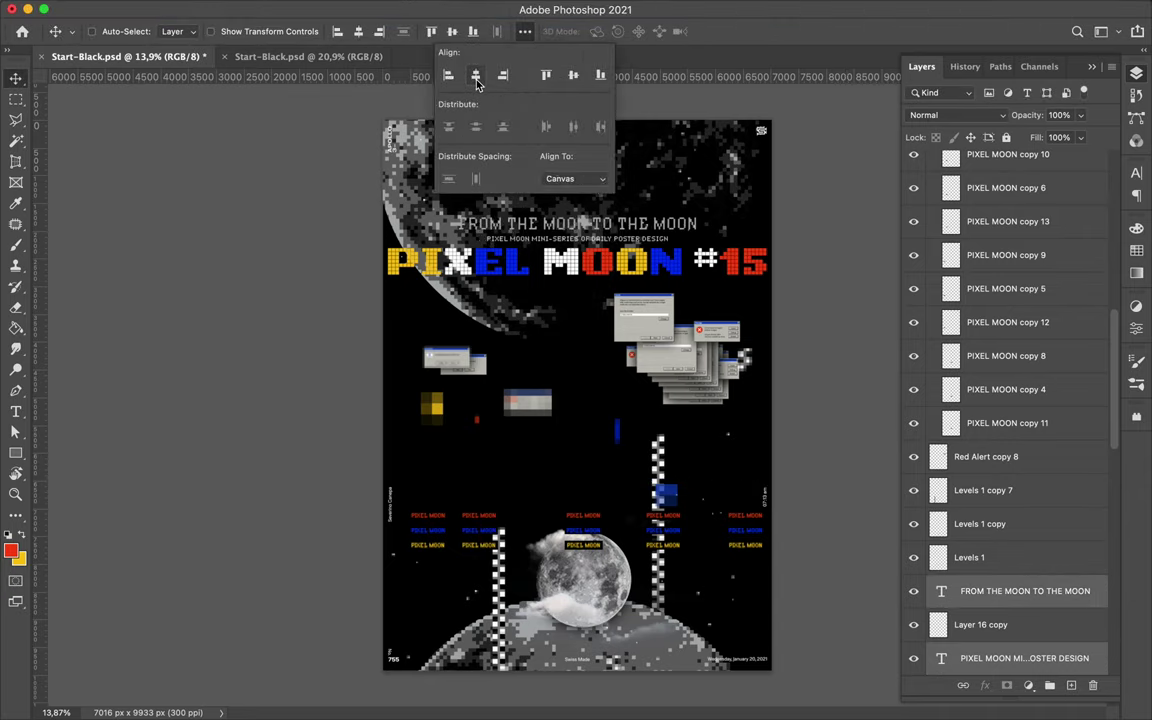
{"action": "left_click", "coordinate": [604, 577]}
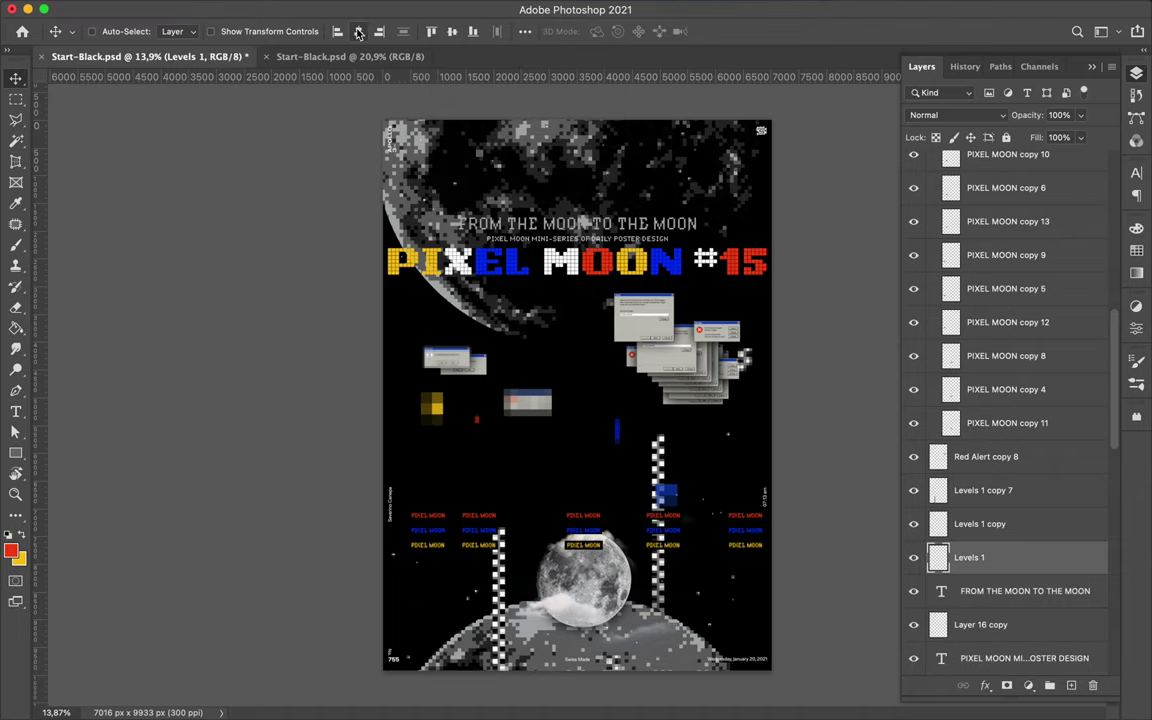
{"action": "left_click_drag", "start_coordinate": [522, 273], "coordinate": [518, 272]}
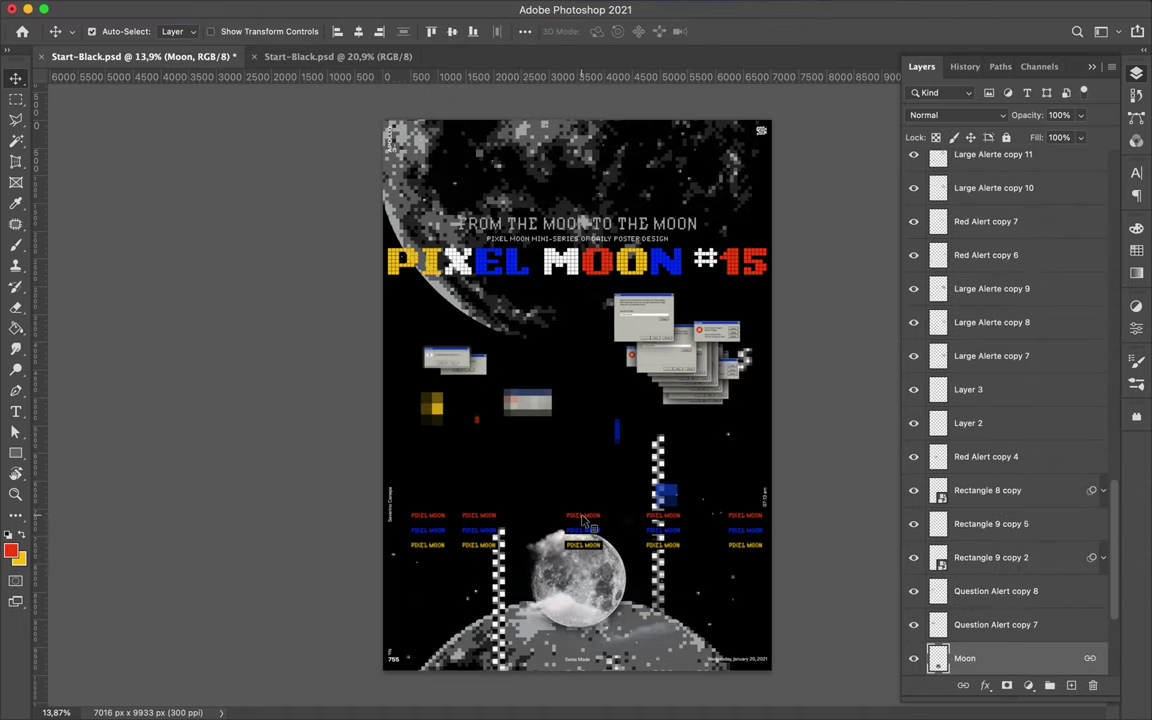
{"action": "left_click", "coordinate": [597, 547]}
Step: Raise the right checkered column into the alerts and restack Levels 4 copy and Levels 1 copy 8 below Large Alerte copy 8
{"action": "mouse_move", "coordinate": [745, 365]}
{"action": "left_mouse_down"}
{"action": "mouse_move", "coordinate": [707, 467]}
{"action": "mouse_move", "coordinate": [652, 405]}
{"action": "left_mouse_up"}
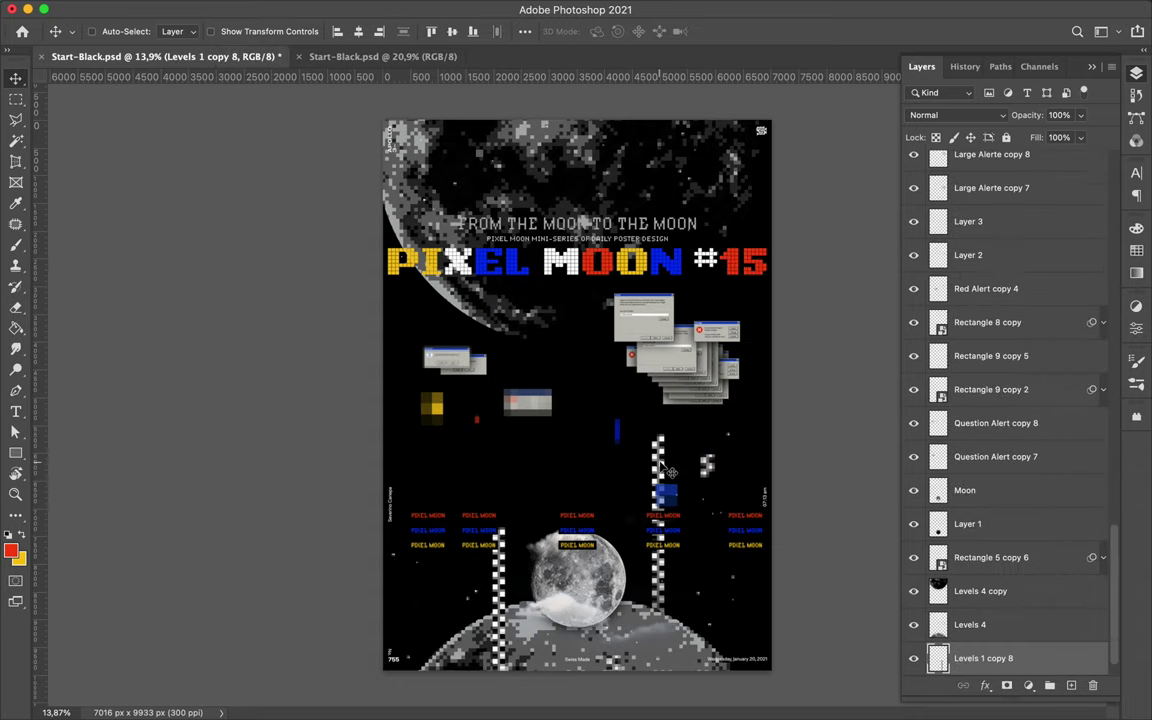
{"action": "mouse_move", "coordinate": [1020, 658]}
{"action": "left_mouse_down"}
{"action": "mouse_move", "coordinate": [1020, 420]}
{"action": "mouse_move", "coordinate": [993, 167]}
{"action": "left_mouse_up"}
{"action": "left_click_drag", "start_coordinate": [985, 624], "coordinate": [1012, 248]}
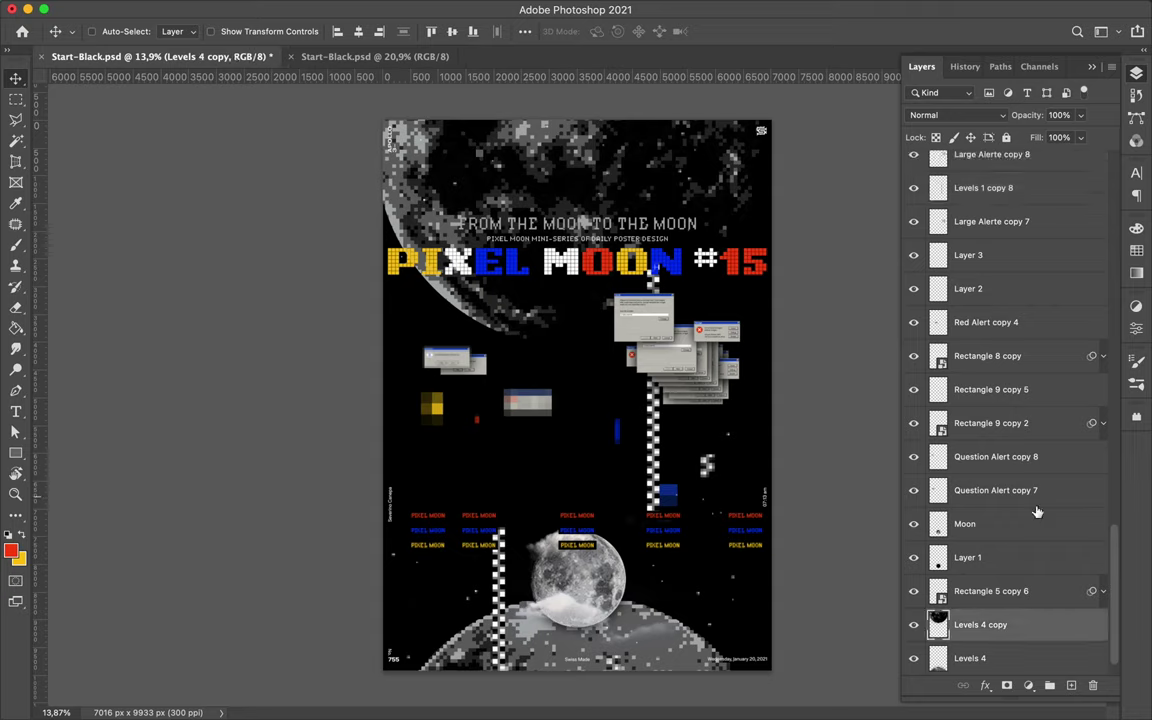
{"action": "left_click_drag", "start_coordinate": [1000, 457], "coordinate": [1005, 457]}
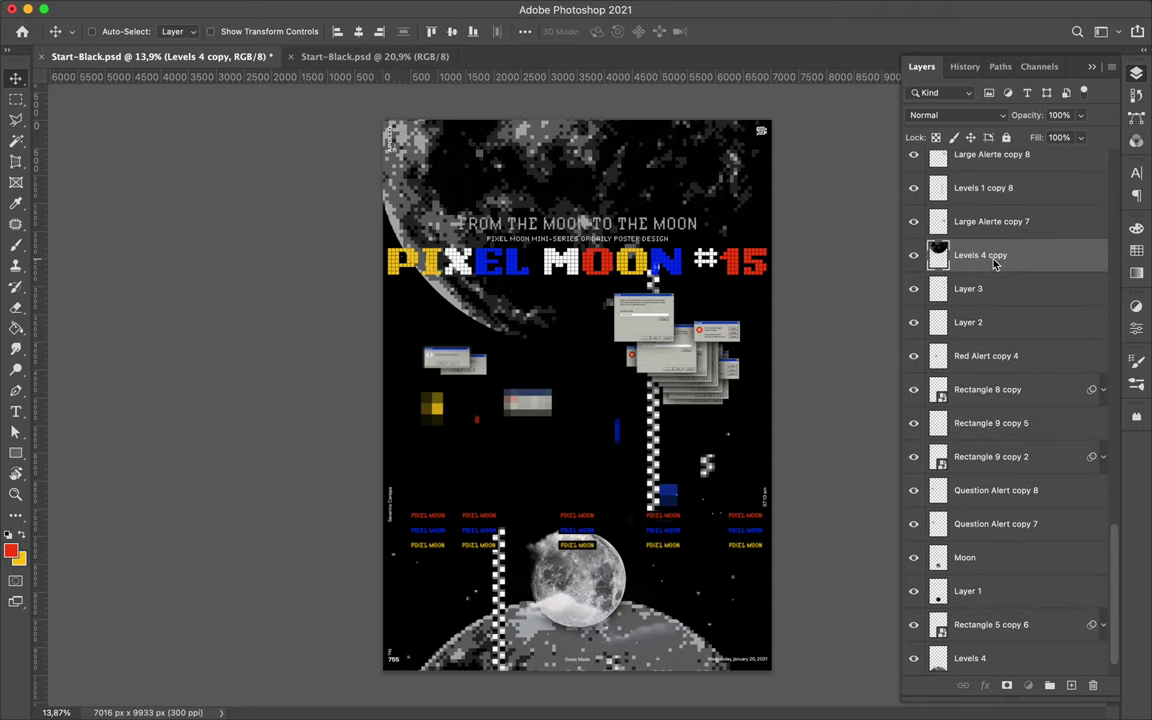
{"action": "left_click_drag", "start_coordinate": [993, 262], "coordinate": [1000, 176]}
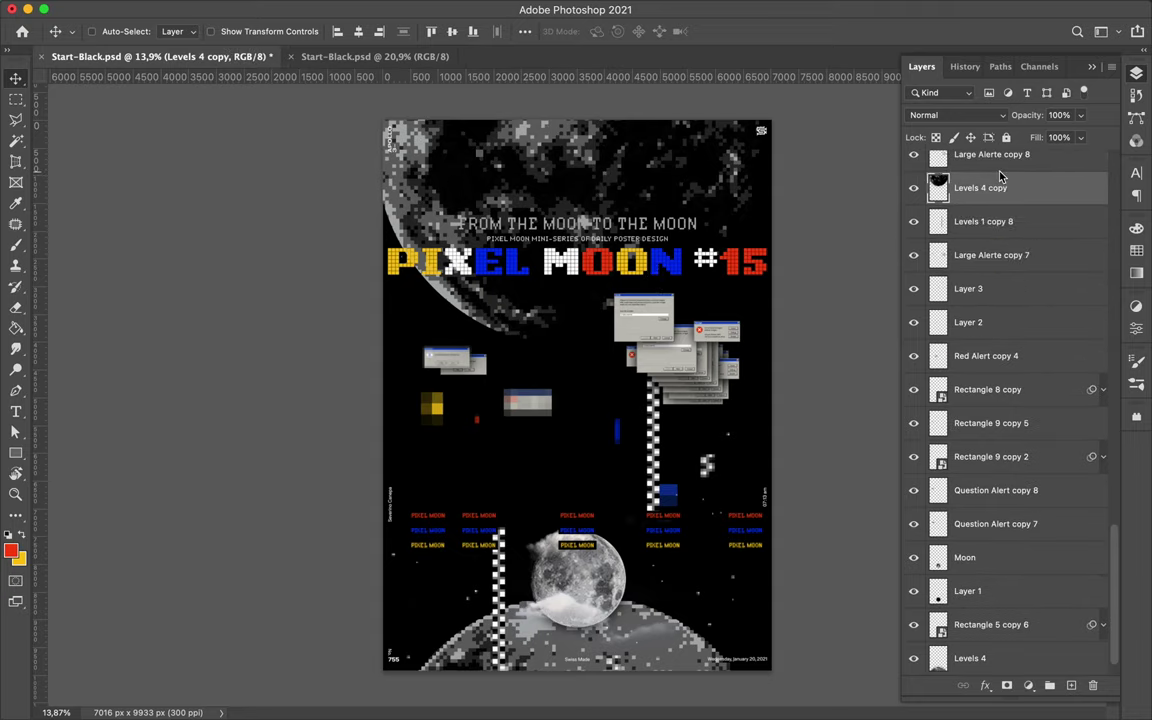
{"action": "left_click", "coordinate": [626, 440], "text": "super"}
{"action": "left_click", "coordinate": [990, 188], "text": "shift"}
{"action": "mouse_move", "coordinate": [990, 188]}
{"action": "left_mouse_down"}
{"action": "mouse_move", "coordinate": [1007, 218]}
{"action": "mouse_move", "coordinate": [999, 166]}
{"action": "mouse_move", "coordinate": [1003, 231]}
{"action": "left_mouse_up"}
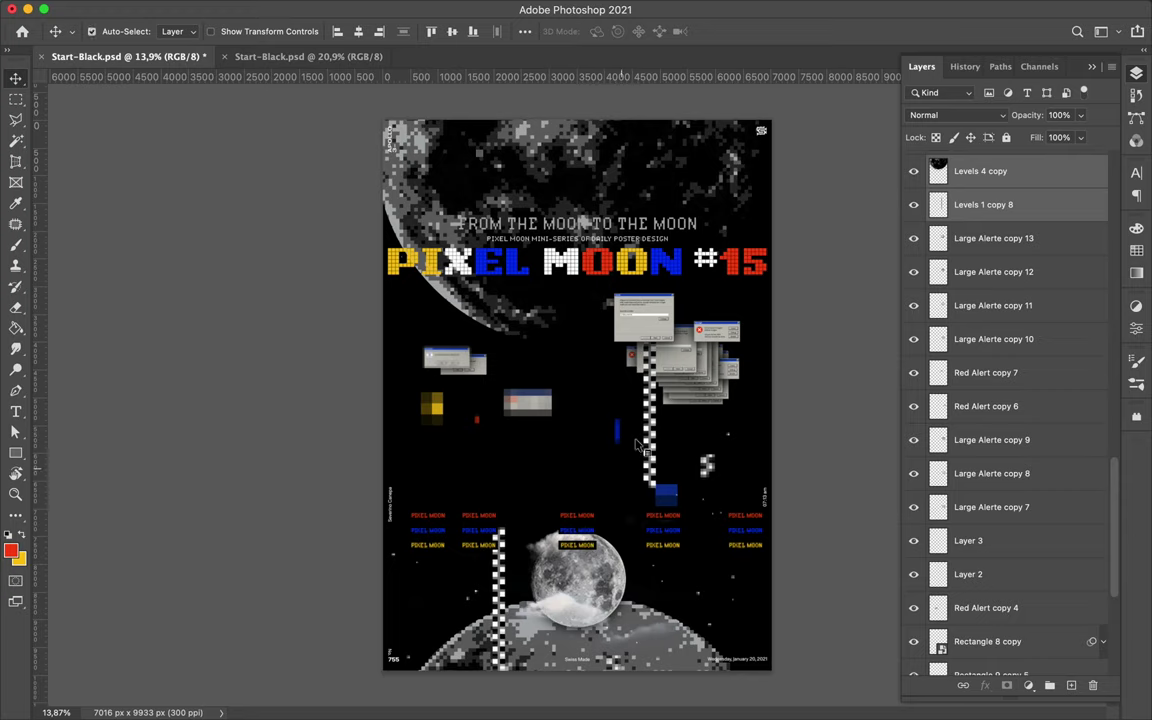
Step: Duplicate the top alert window and checkered bars, adding a column behind the moon and restacking Levels 1 copies below Levels 4
{"action": "left_click_drag", "start_coordinate": [649, 405], "coordinate": [662, 407]}
{"action": "left_click_drag", "start_coordinate": [503, 606], "coordinate": [495, 232]}
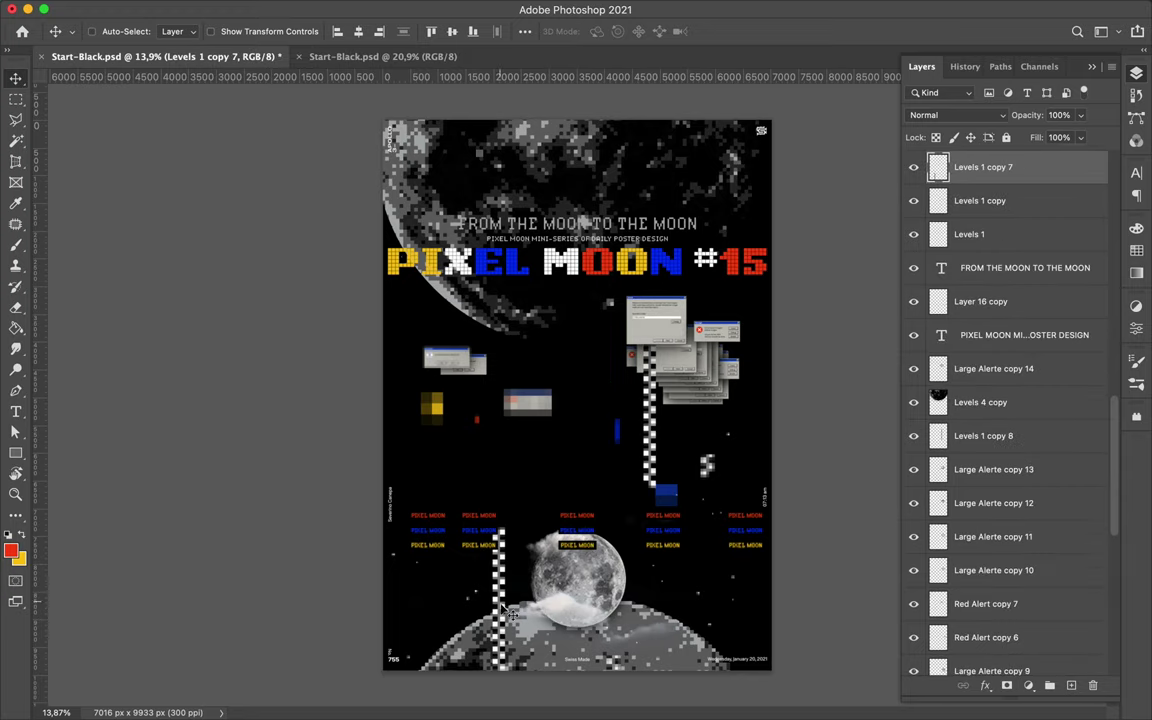
{"action": "left_click_drag", "start_coordinate": [985, 167], "coordinate": [985, 420]}
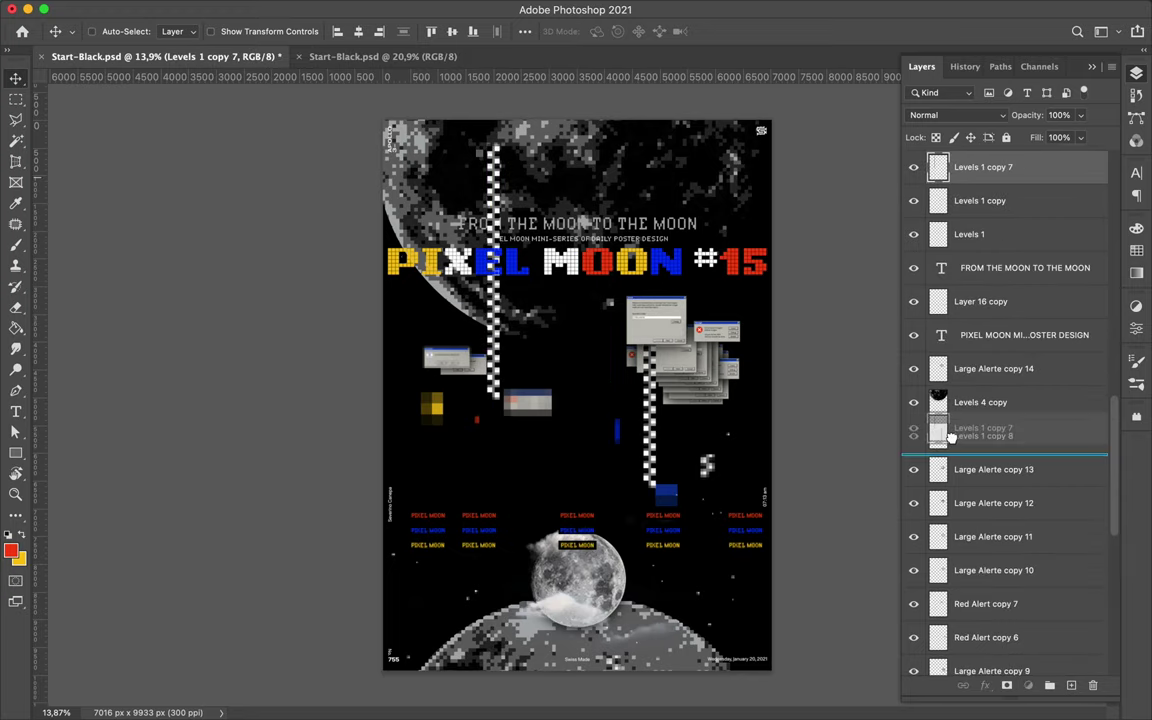
{"action": "mouse_move", "coordinate": [495, 250]}
{"action": "left_mouse_down"}
{"action": "mouse_move", "coordinate": [505, 478]}
{"action": "mouse_move", "coordinate": [690, 592]}
{"action": "mouse_move", "coordinate": [613, 560]}
{"action": "left_mouse_up"}
{"action": "key", "text": "Return"}
{"action": "left_click_drag", "start_coordinate": [985, 402], "coordinate": [1000, 640]}
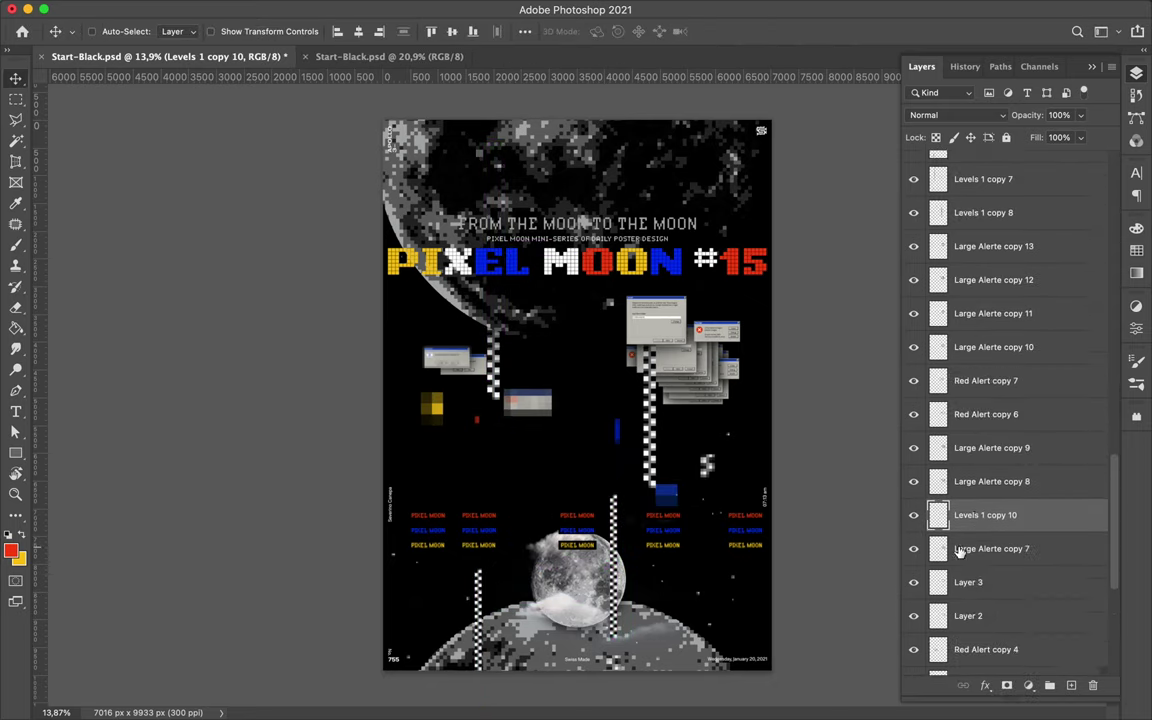
{"action": "mouse_move", "coordinate": [1001, 641]}
{"action": "left_mouse_down"}
{"action": "mouse_move", "coordinate": [997, 592]}
{"action": "mouse_move", "coordinate": [985, 630]}
{"action": "left_mouse_up"}
{"action": "left_click_drag", "start_coordinate": [637, 565], "coordinate": [655, 598]}
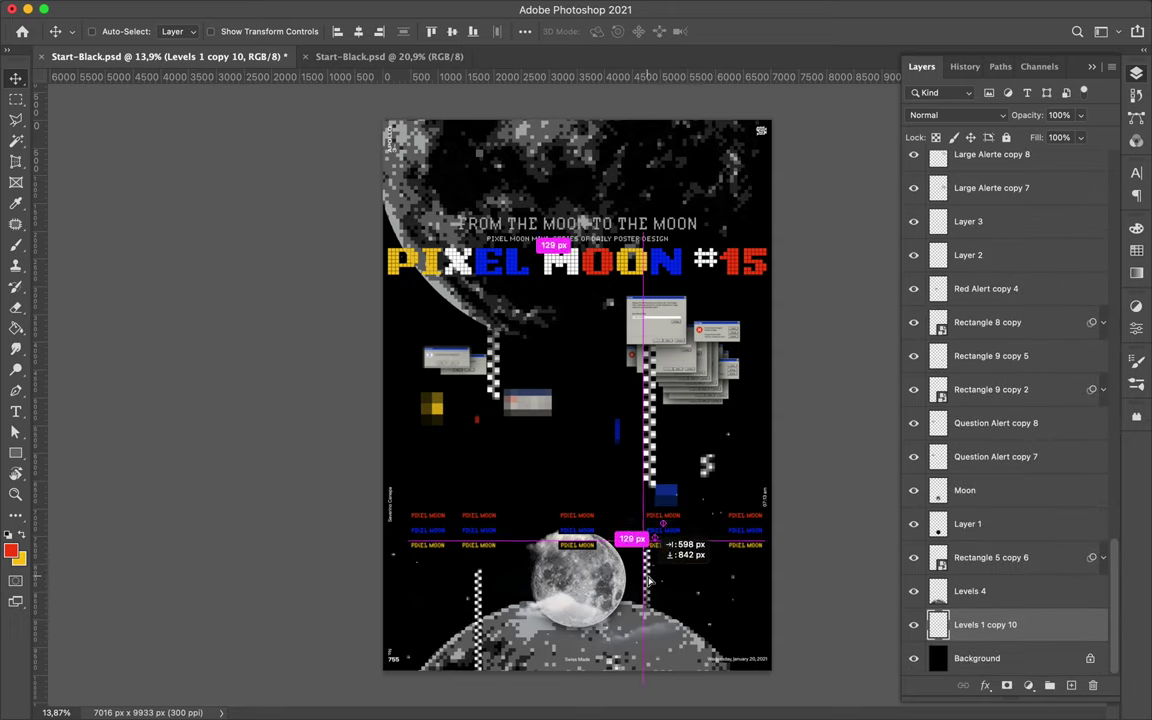
Step: Shrink the PIXEL MOON #15 headline type to 510 px and bring back the Layers panel
{"action": "left_click", "coordinate": [513, 288], "text": "super"}
{"action": "left_click", "coordinate": [1136, 173]}
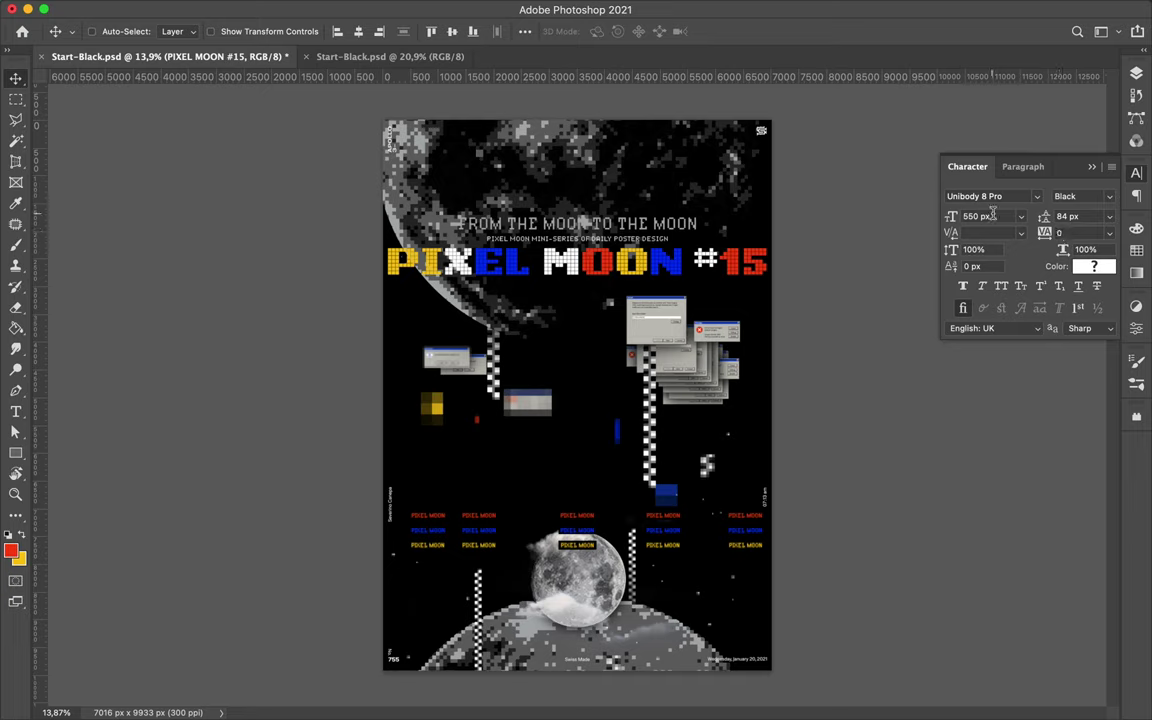
{"action": "key", "text": "shift+Down"}
{"action": "key", "text": "shift+Down"}
{"action": "key", "text": "shift+Down"}
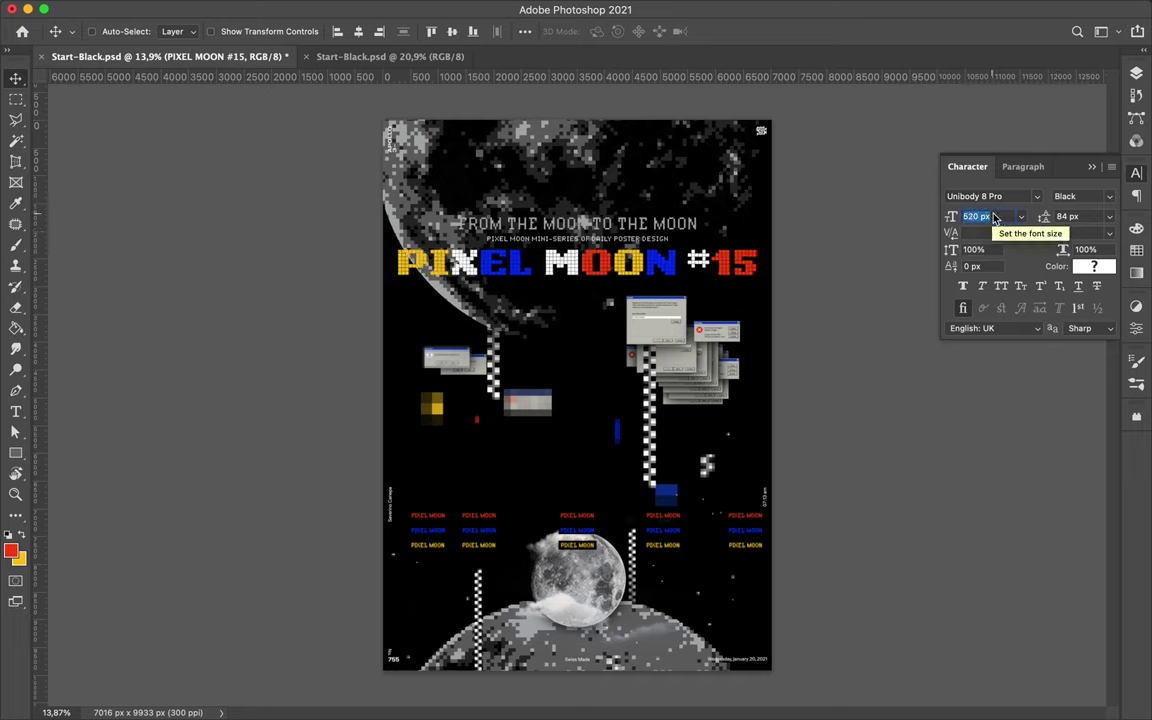
{"action": "key", "text": "shift+Down"}
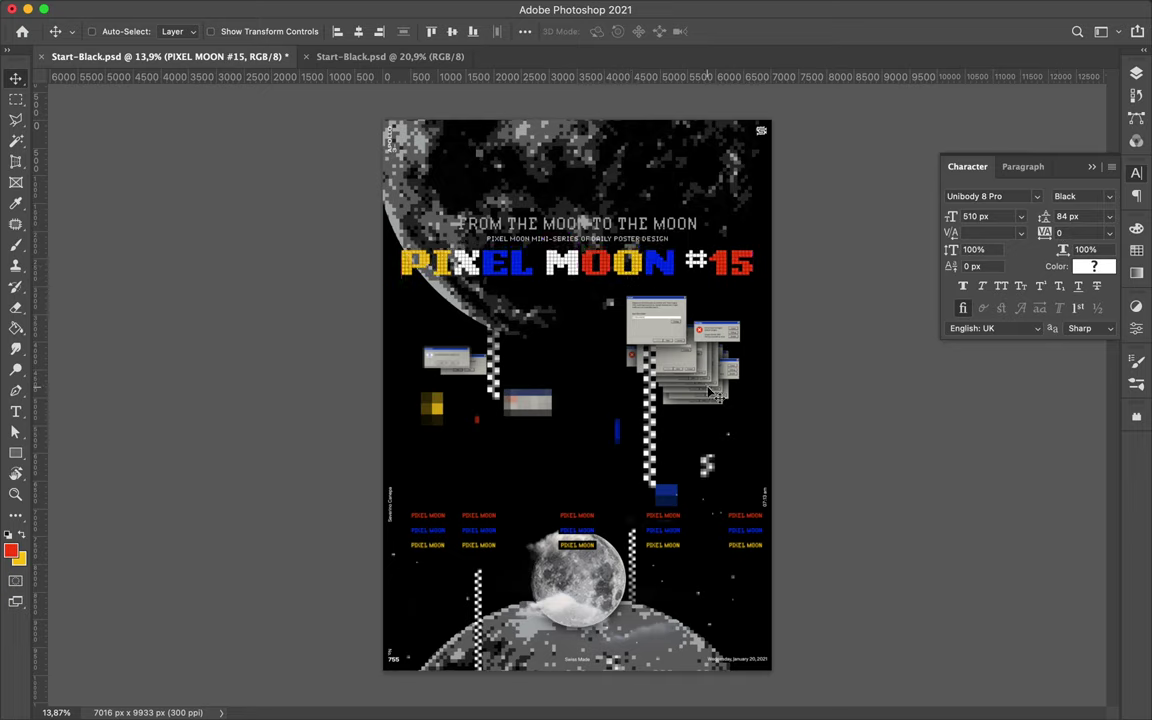
{"action": "left_click", "coordinate": [1138, 74]}
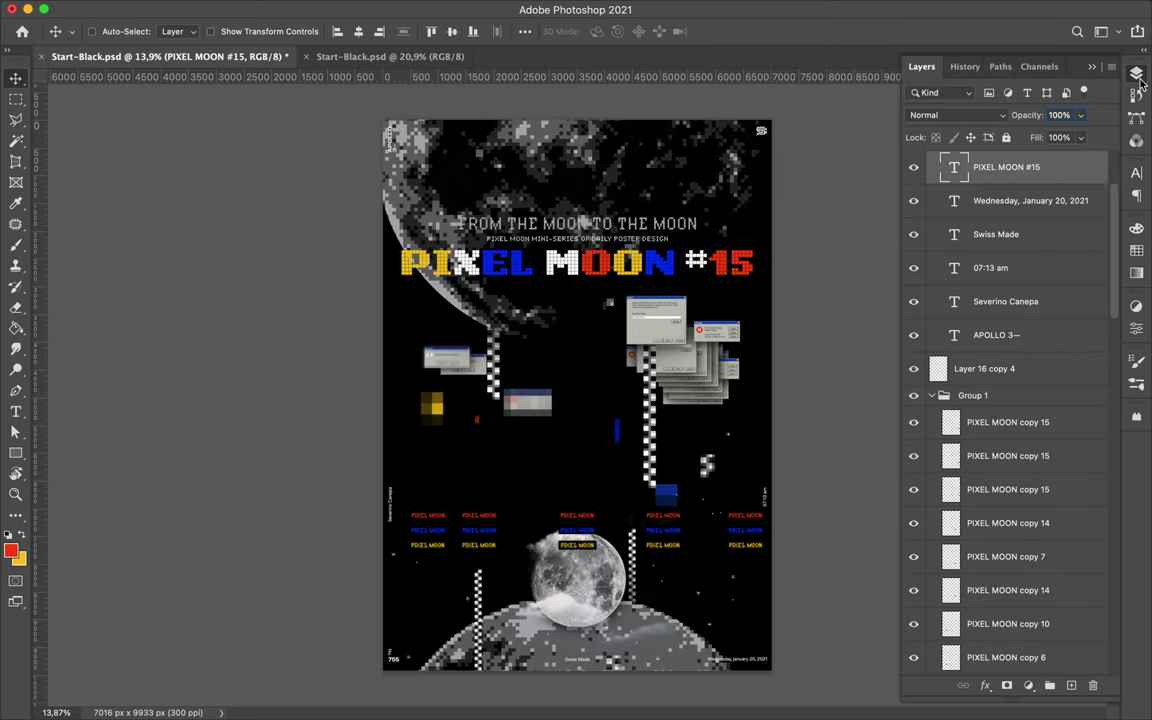
Step: Add a test layer below Layer 16 copy 4, then delete the unused Layer 4
{"action": "left_click", "coordinate": [1071, 686]}
{"action": "left_click_drag", "start_coordinate": [997, 163], "coordinate": [985, 408]}
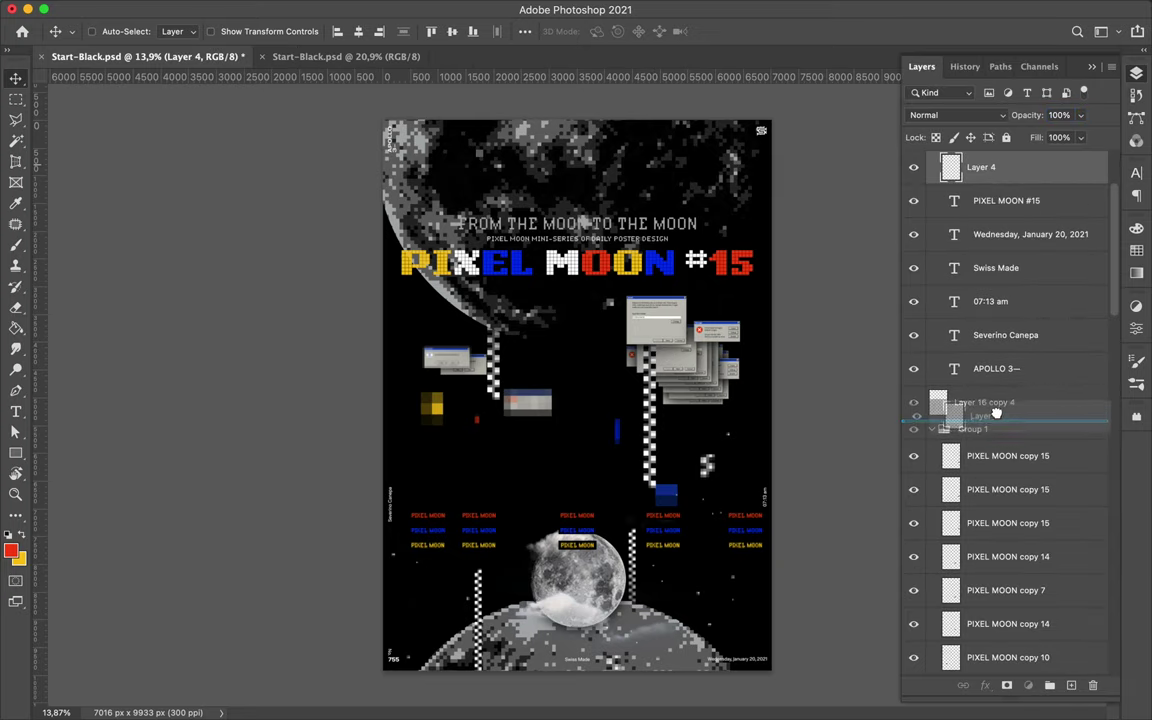
{"action": "key", "text": "b"}
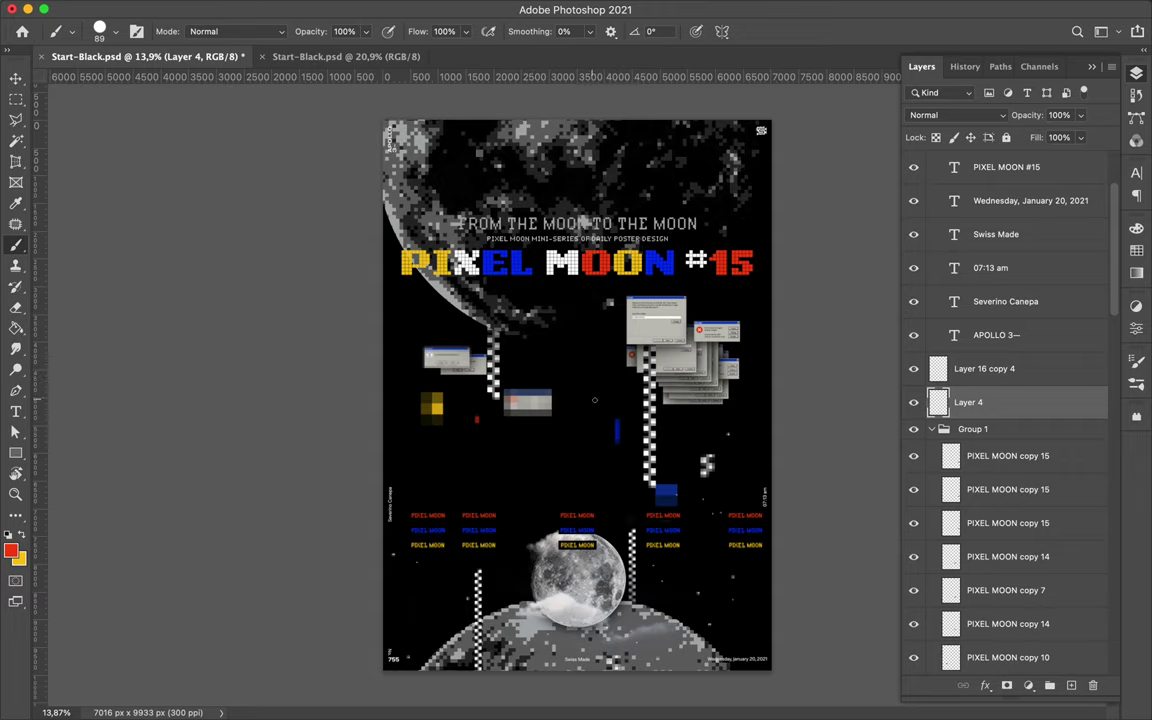
{"action": "key", "text": "Delete"}
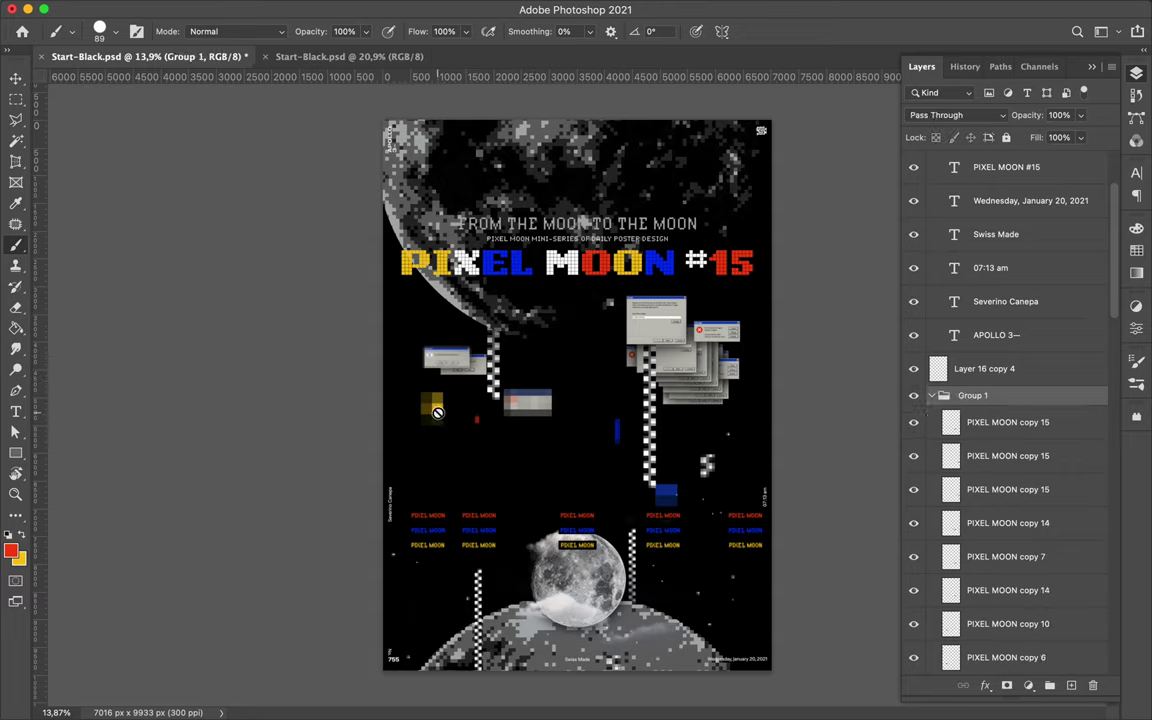
{"action": "key", "text": "v"}
Step: Duplicate the red square, move the lower moon down-left and the yellow square down-right
{"action": "left_click", "coordinate": [437, 357]}
{"action": "left_click", "coordinate": [558, 398]}
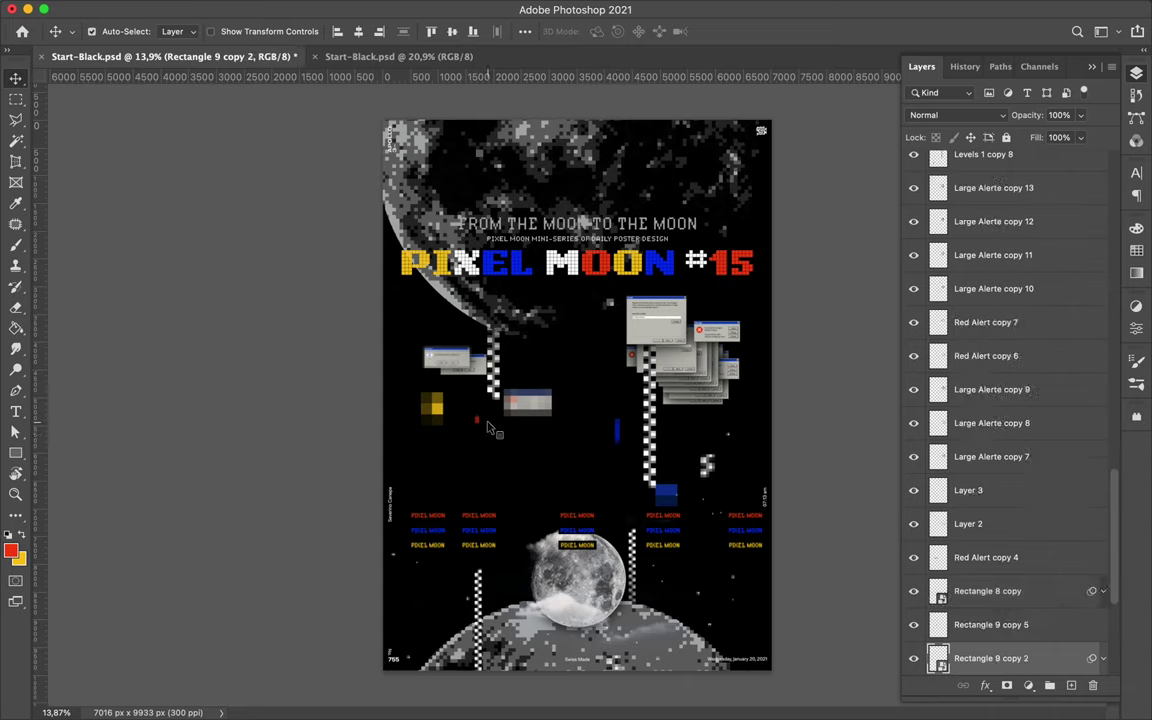
{"action": "left_click", "coordinate": [478, 422]}
{"action": "left_click_drag", "start_coordinate": [478, 422], "coordinate": [735, 604]}
{"action": "left_click", "coordinate": [640, 408]}
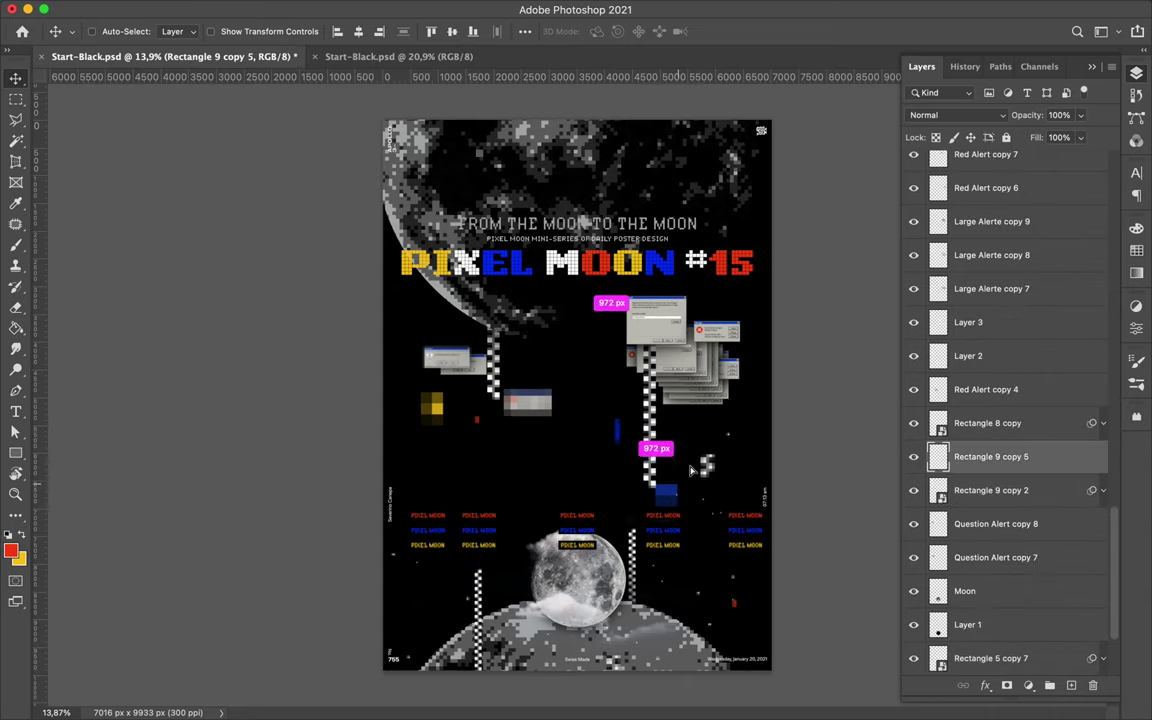
{"action": "mouse_move", "coordinate": [585, 570]}
{"action": "left_mouse_down"}
{"action": "mouse_move", "coordinate": [521, 606]}
{"action": "mouse_move", "coordinate": [540, 600]}
{"action": "left_mouse_up"}
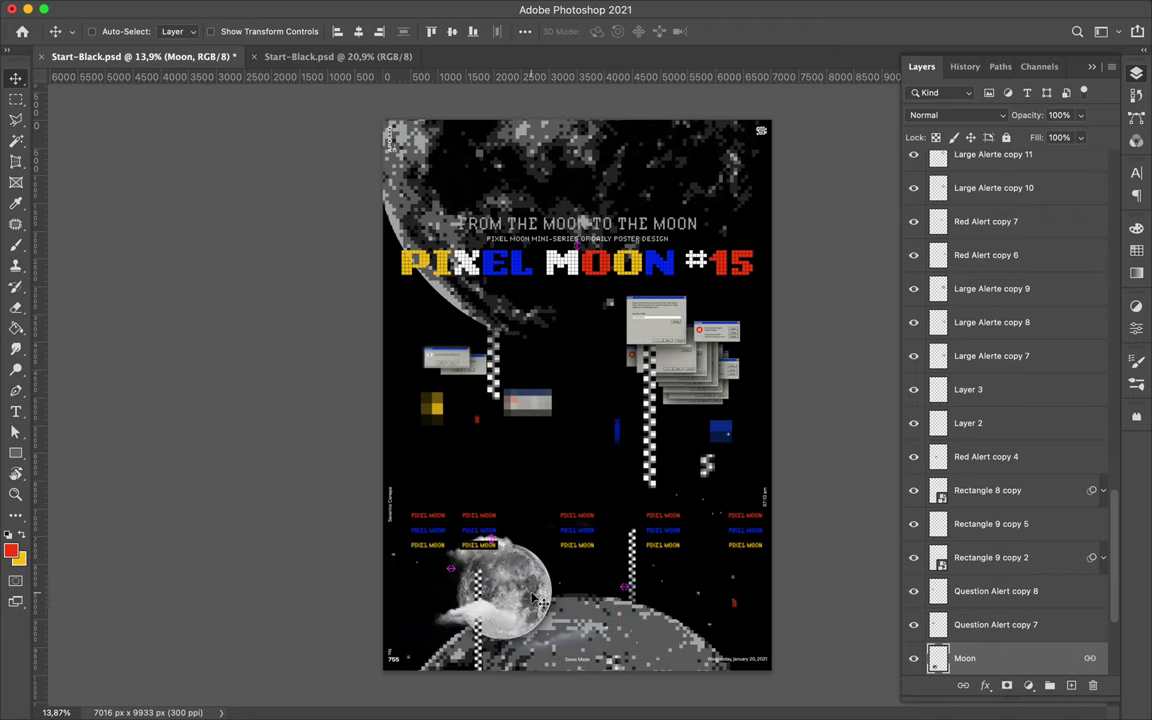
{"action": "mouse_move", "coordinate": [434, 410]}
{"action": "left_mouse_down"}
{"action": "mouse_move", "coordinate": [472, 473]}
{"action": "mouse_move", "coordinate": [530, 456]}
{"action": "left_mouse_up"}
Step: Convert the red rectangle to a smart object with a 108-cell Mosaic filter and move it up
{"action": "key", "text": "m"}
{"action": "key", "text": "u"}
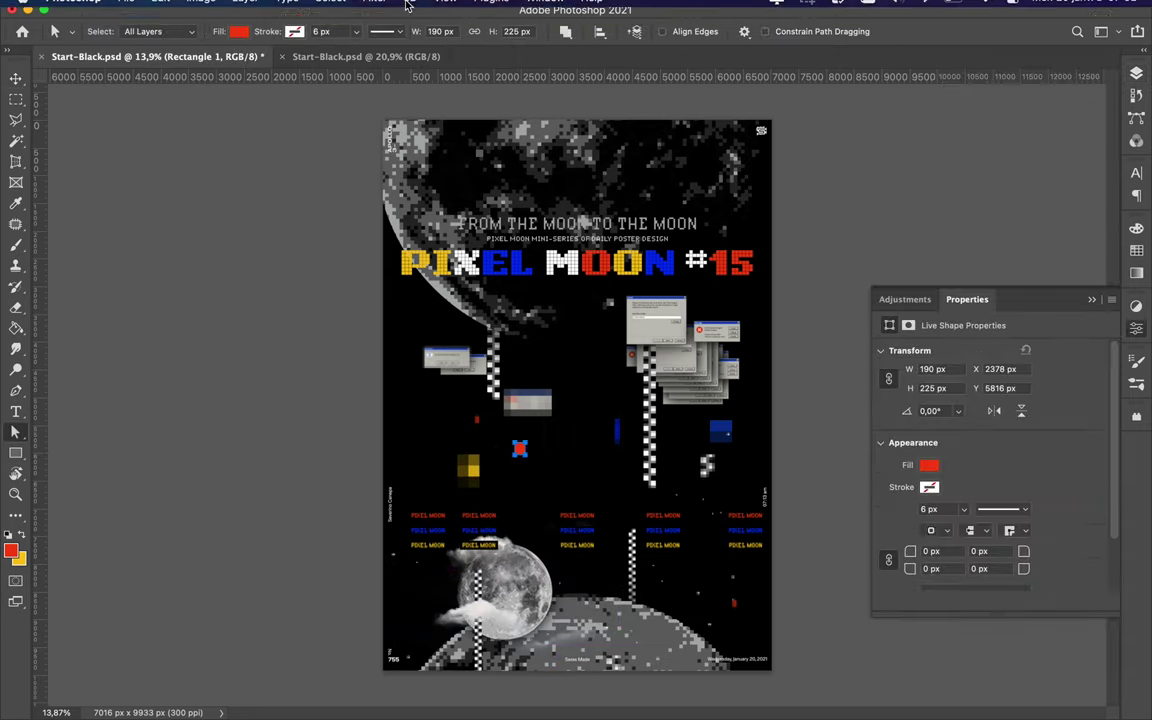
{"action": "left_click", "coordinate": [374, 9]}
{"action": "left_click", "coordinate": [614, 302]}
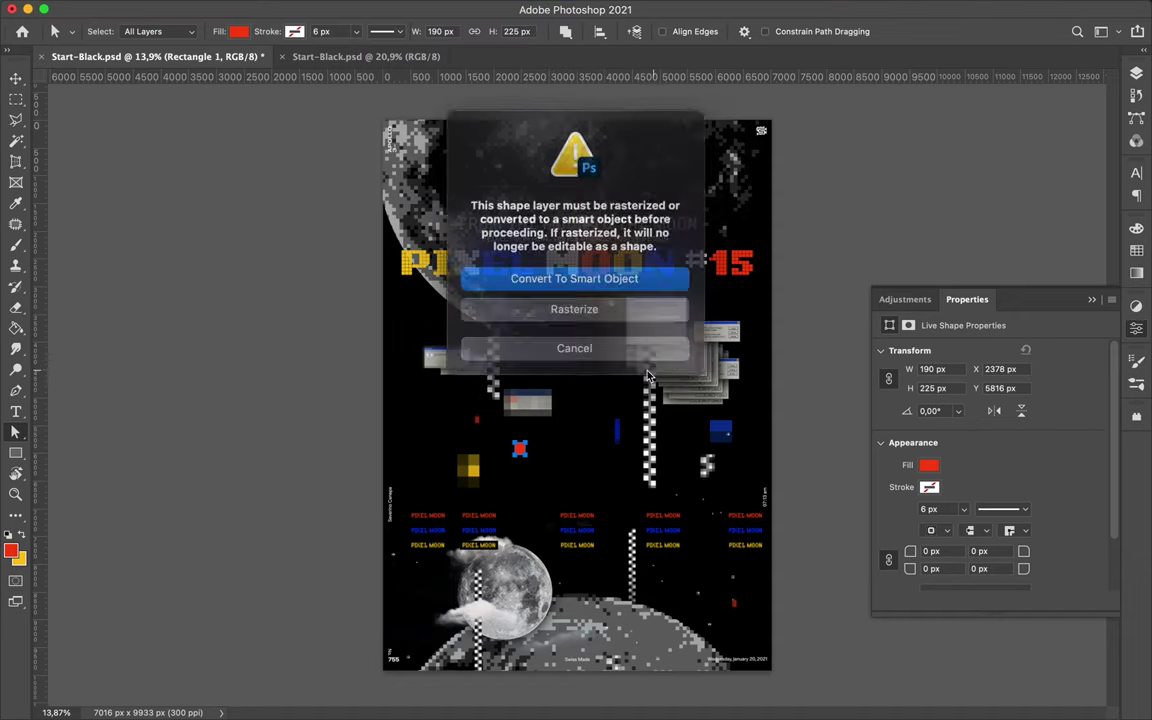
{"action": "left_click", "coordinate": [581, 347]}
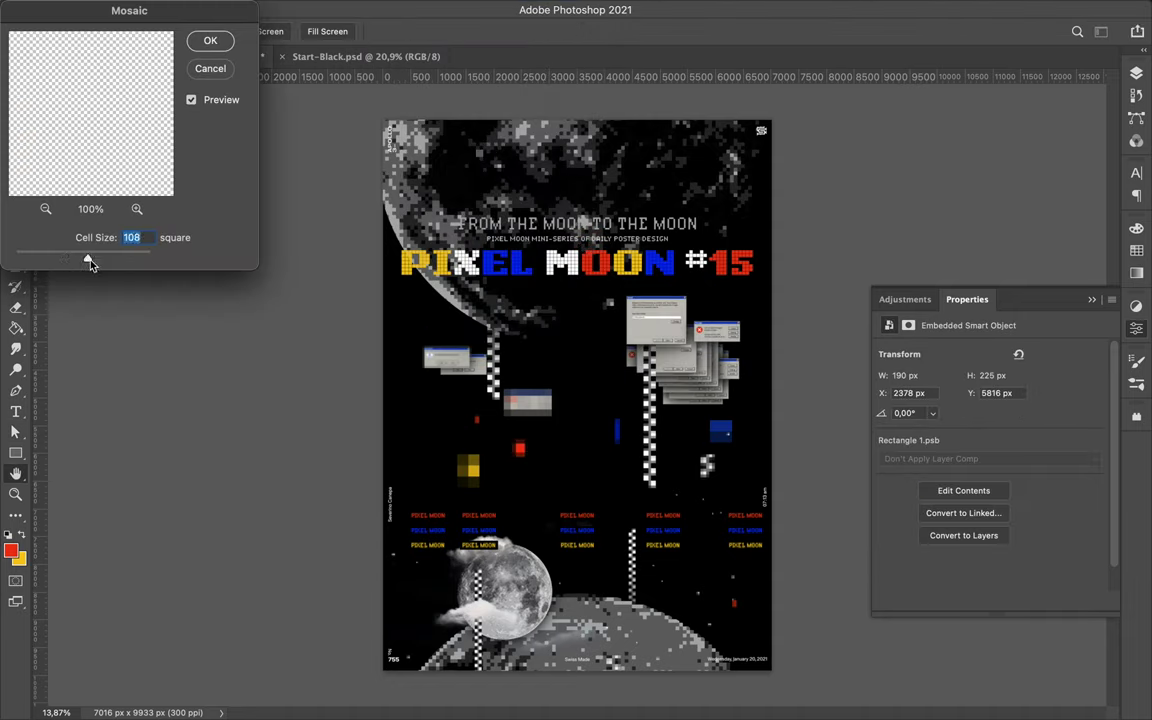
{"action": "left_click", "coordinate": [208, 40]}
{"action": "key", "text": "v"}
{"action": "left_click", "coordinate": [508, 376]}
{"action": "key", "text": "Return"}
{"action": "left_click_drag", "start_coordinate": [520, 452], "coordinate": [524, 375]}
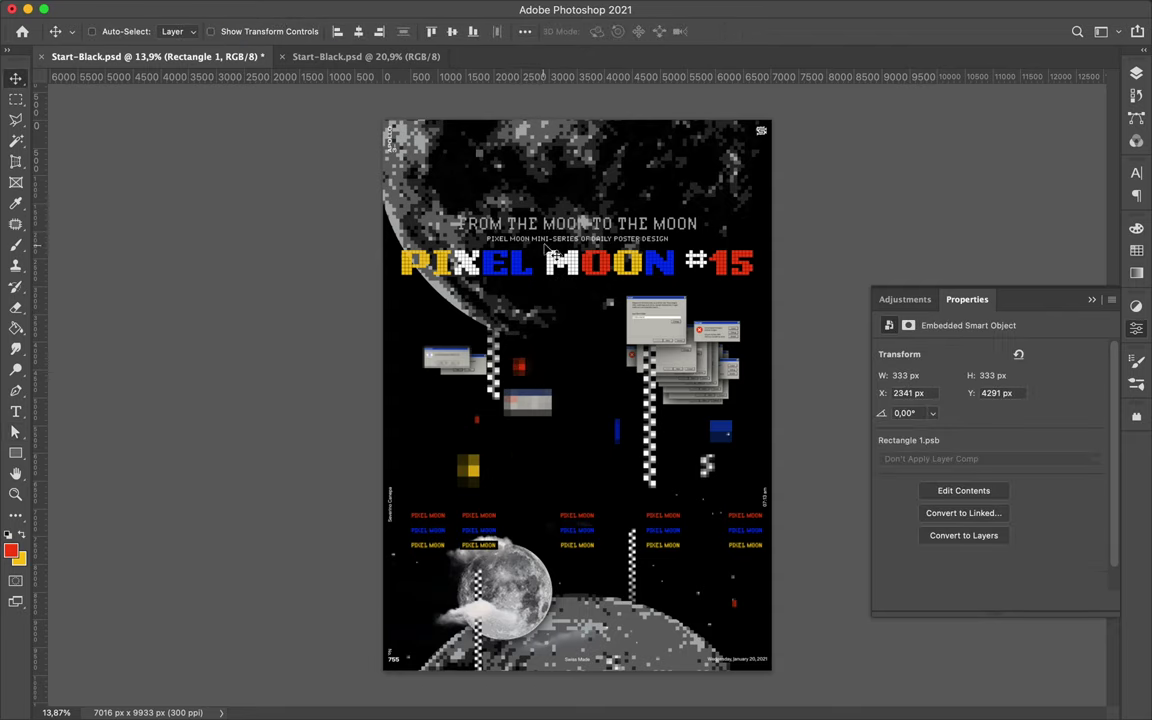
Step: Duplicate a checkered pixel fragment and two red alert windows into the poster's upper area
{"action": "left_click_drag", "start_coordinate": [575, 228], "coordinate": [633, 462]}
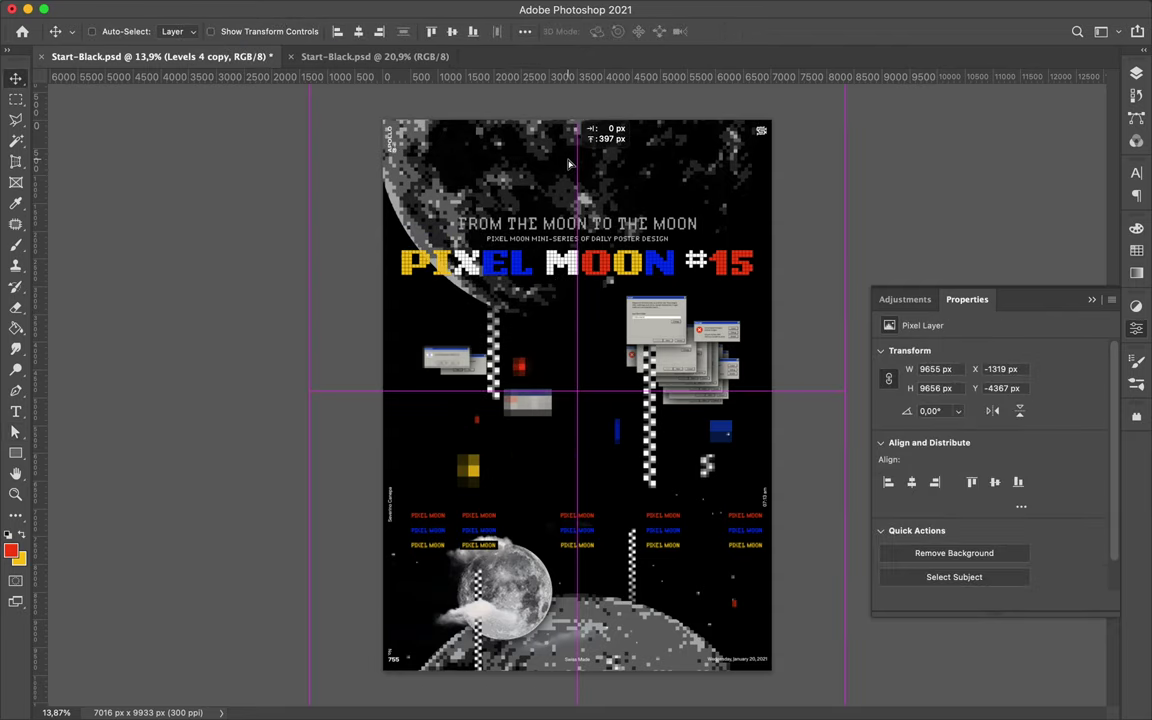
{"action": "left_click_drag", "start_coordinate": [708, 470], "coordinate": [427, 210]}
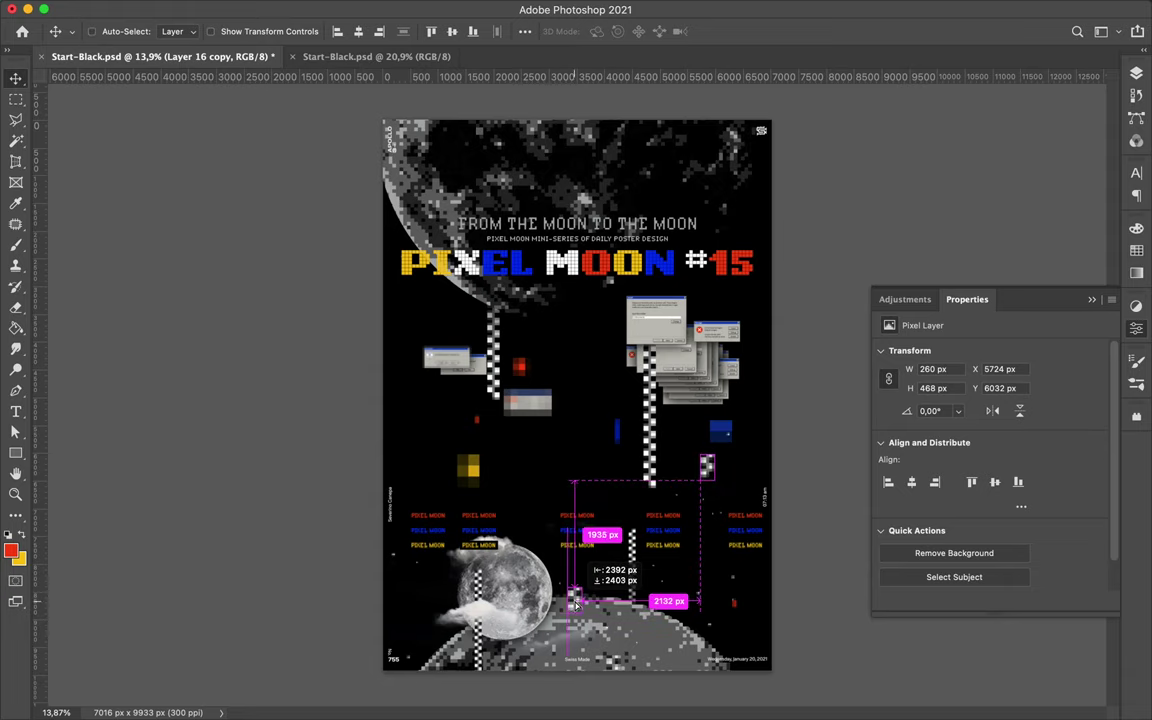
{"action": "left_click_drag", "start_coordinate": [427, 210], "coordinate": [728, 218]}
{"action": "mouse_move", "coordinate": [720, 333]}
{"action": "left_mouse_down"}
{"action": "mouse_move", "coordinate": [459, 155]}
{"action": "mouse_move", "coordinate": [668, 195]}
{"action": "left_mouse_up"}
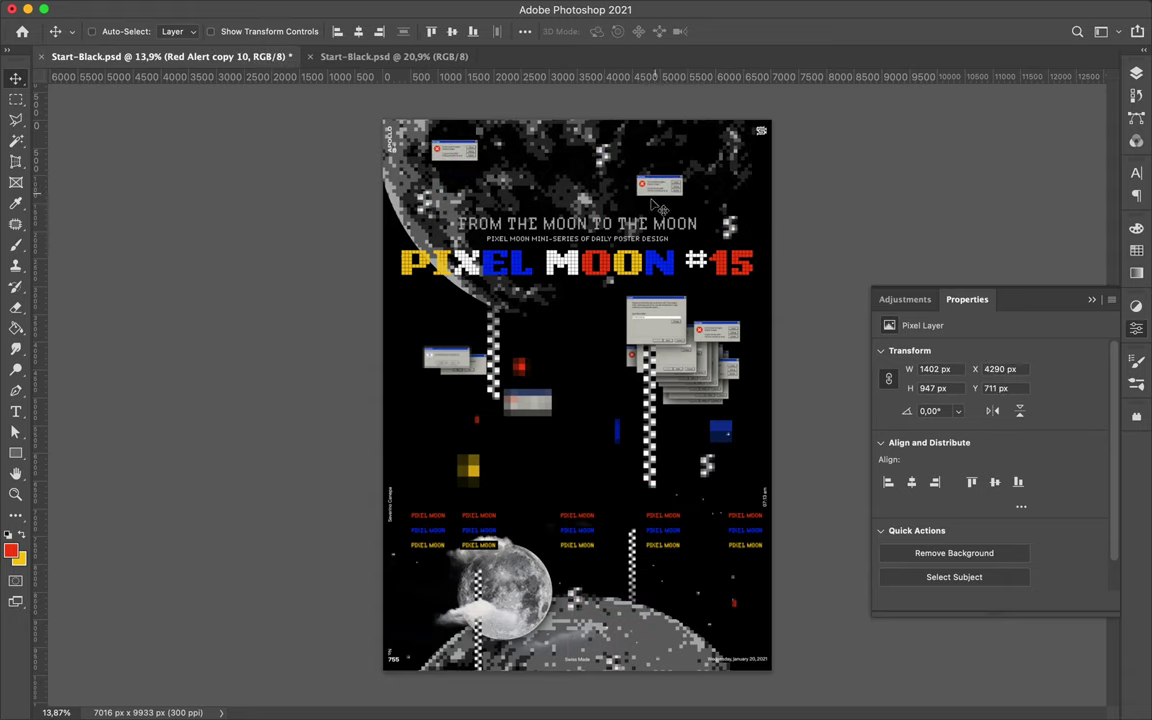
{"action": "mouse_move", "coordinate": [543, 396]}
{"action": "left_mouse_down"}
{"action": "mouse_move", "coordinate": [525, 195]}
{"action": "mouse_move", "coordinate": [540, 447]}
{"action": "mouse_move", "coordinate": [670, 195]}
{"action": "left_mouse_up"}
{"action": "key", "text": "F7"}
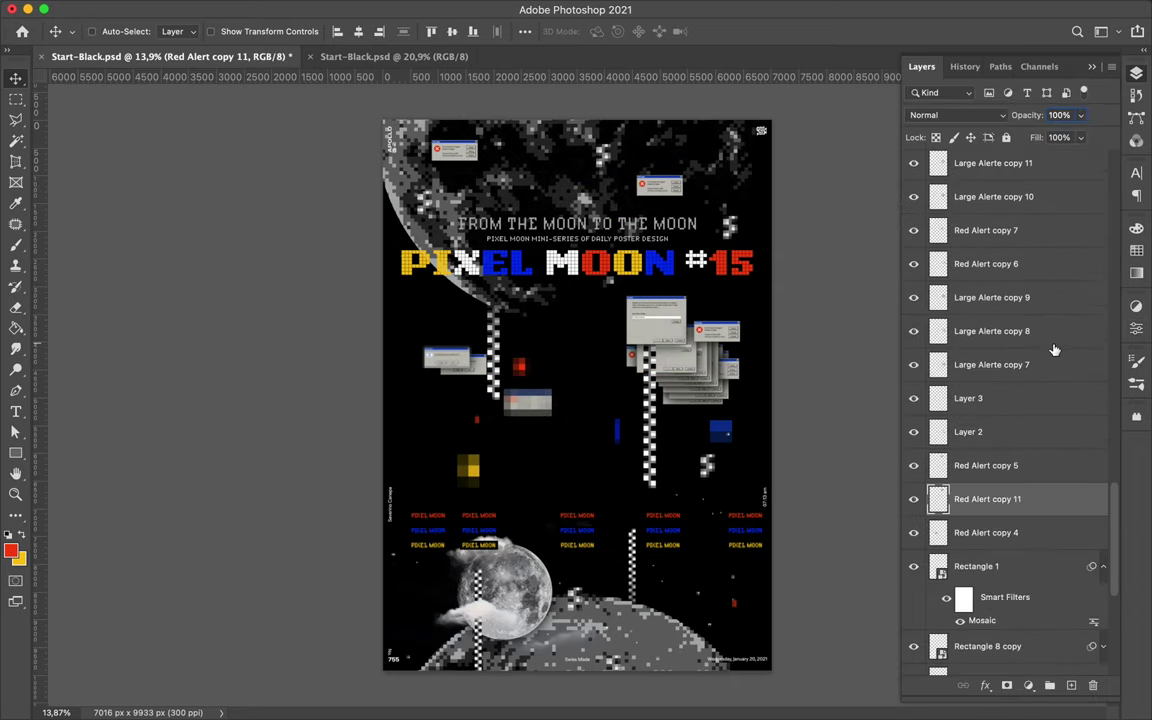
Step: Reorder the new alert layers and move Red Alert copy 11 into the pixelated group
{"action": "left_click", "coordinate": [990, 465], "text": "shift"}
{"action": "left_click_drag", "start_coordinate": [990, 465], "coordinate": [995, 352]}
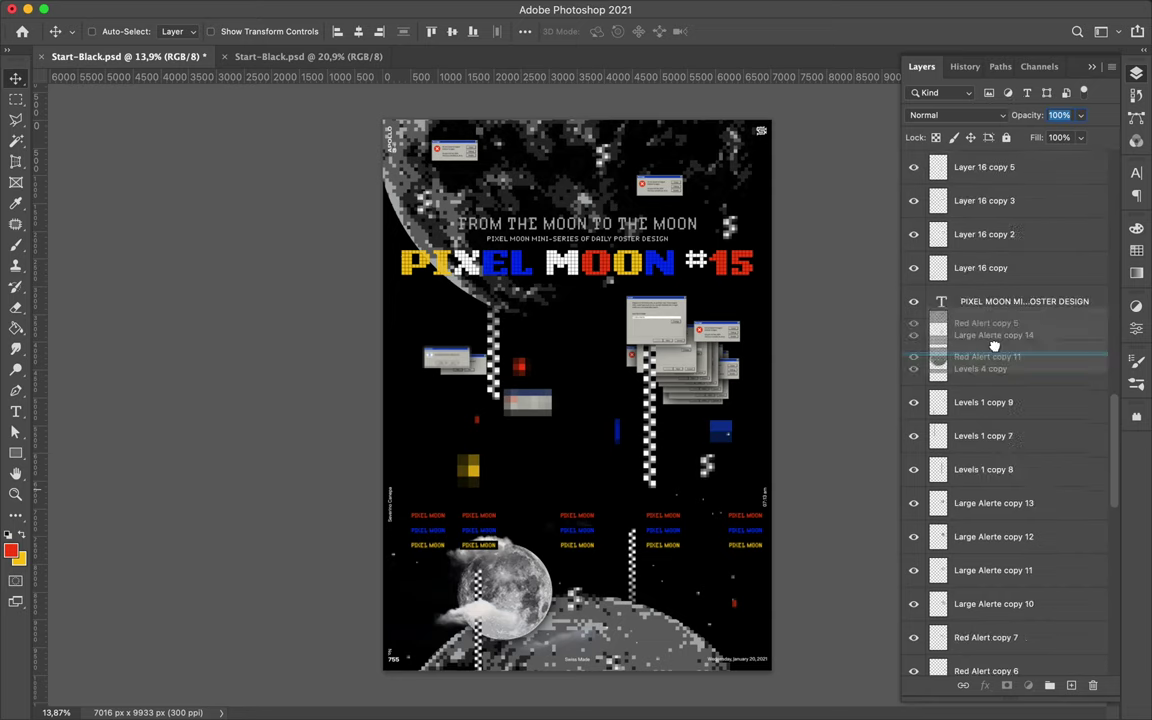
{"action": "left_click", "coordinate": [637, 199], "text": "ctrl"}
{"action": "mouse_move", "coordinate": [950, 402]}
{"action": "left_mouse_down"}
{"action": "mouse_move", "coordinate": [983, 320]}
{"action": "mouse_move", "coordinate": [997, 390]}
{"action": "left_mouse_up"}
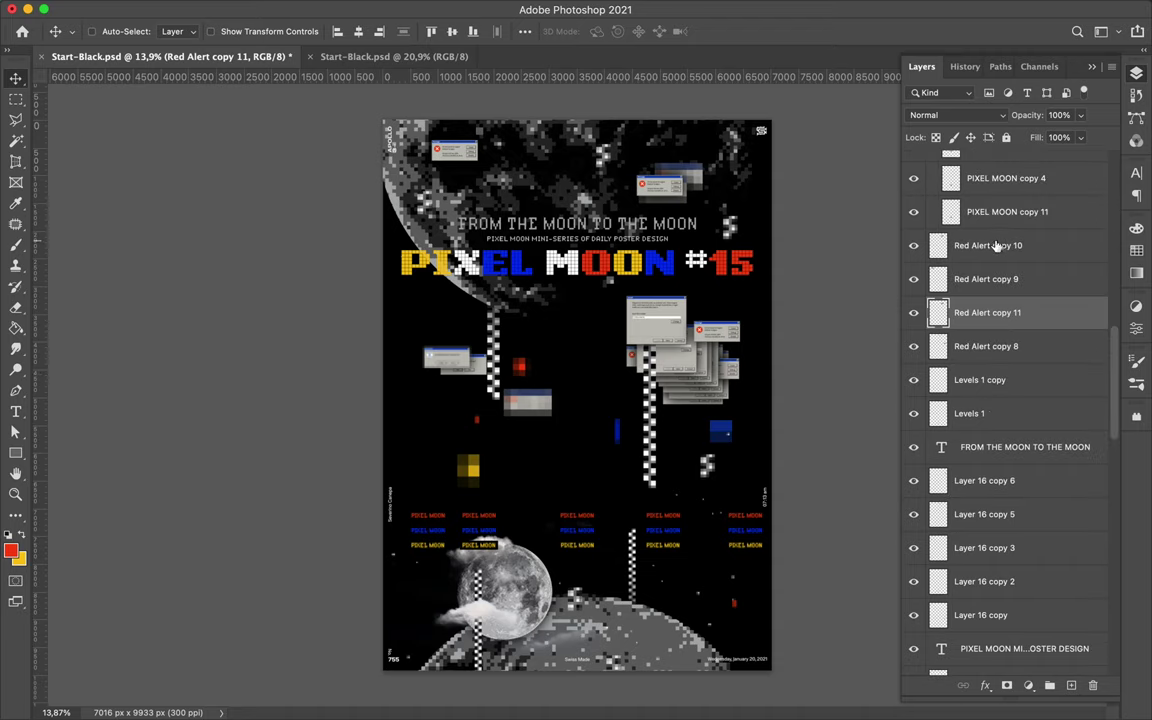
{"action": "left_click_drag", "start_coordinate": [997, 390], "coordinate": [1005, 175]}
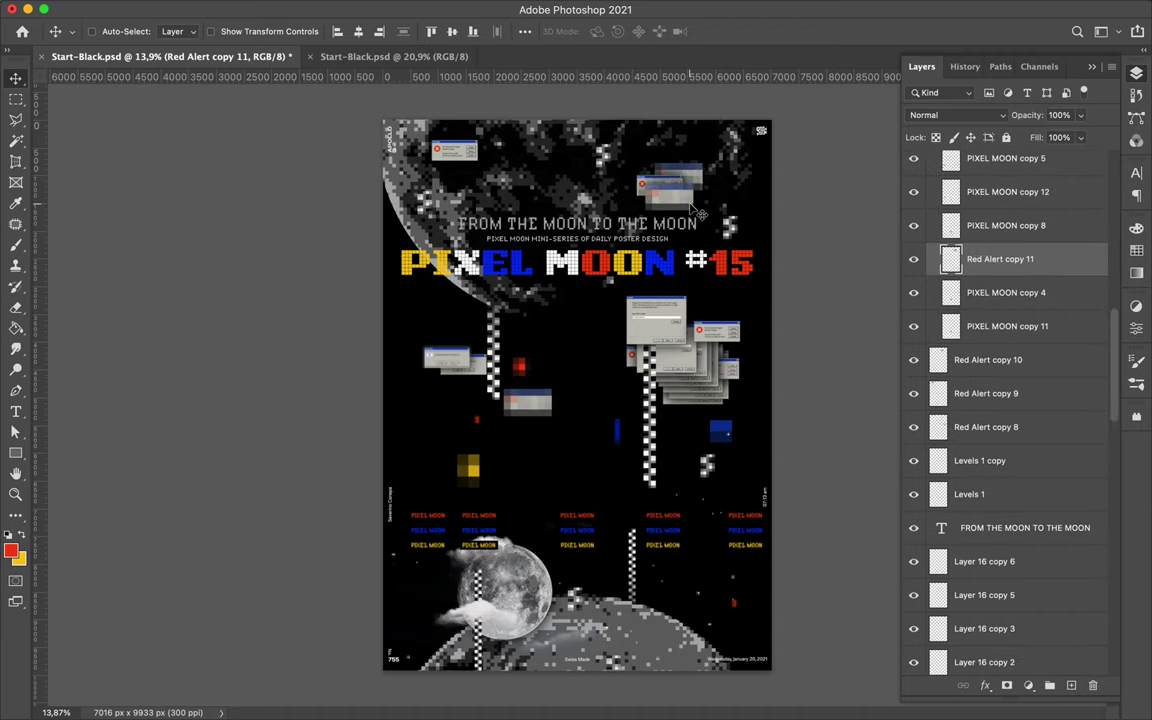
Step: Duplicate the alert window down over the lower moon and save the poster
{"action": "left_click_drag", "start_coordinate": [678, 195], "coordinate": [558, 605]}
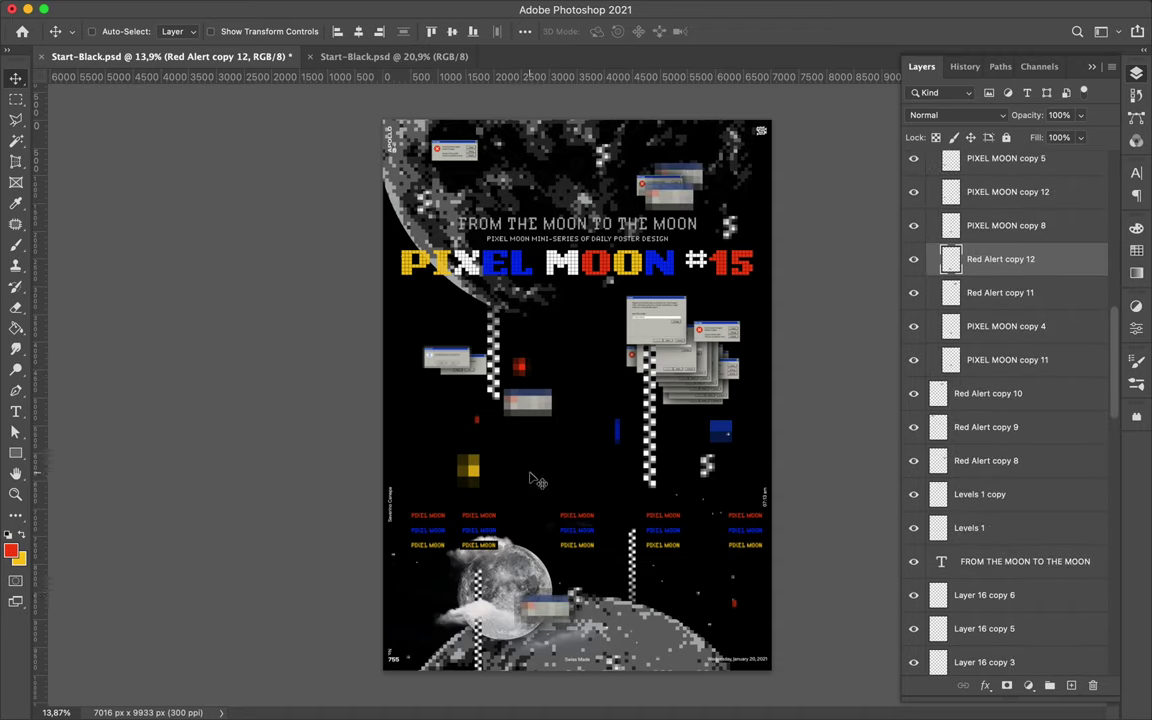
{"action": "key", "text": "ctrl+s"}
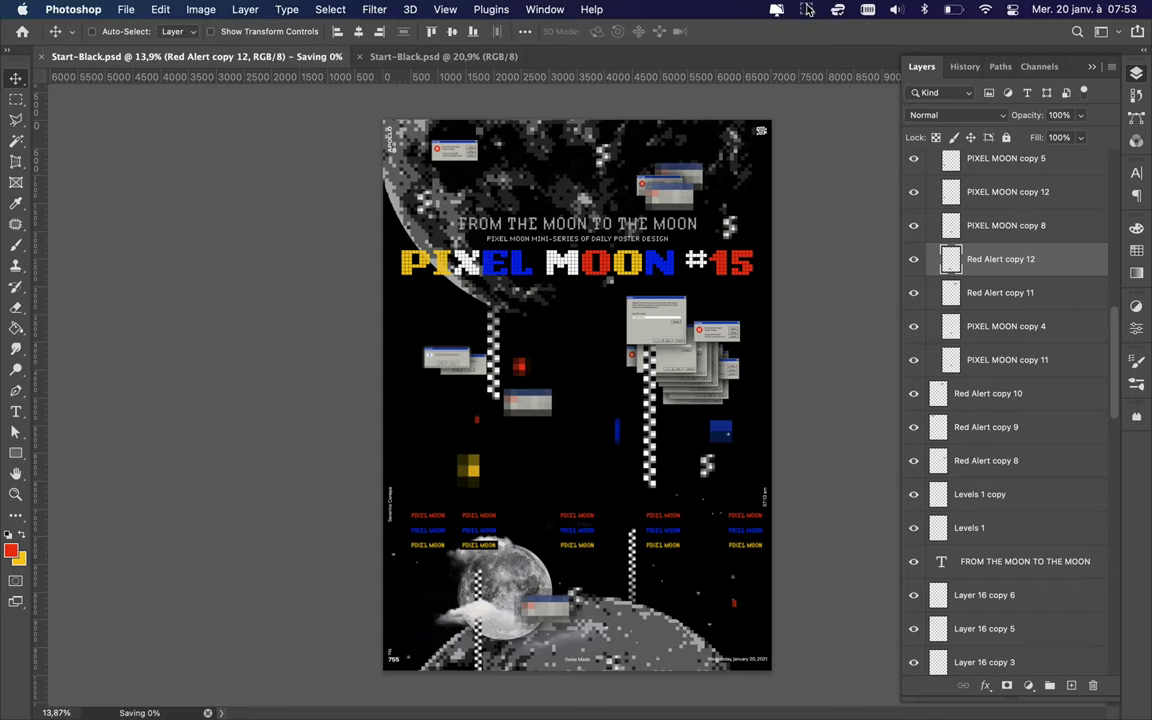
{"action": "left_click", "coordinate": [806, 9]}
{"action": "left_click", "coordinate": [828, 52]}
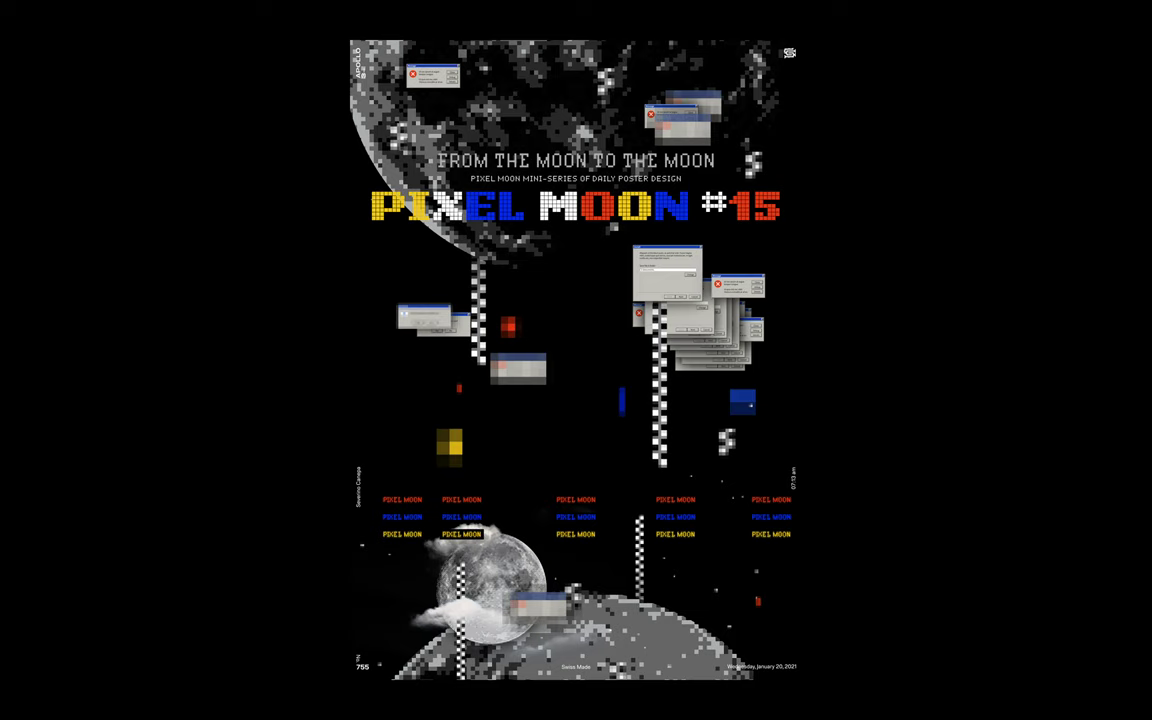